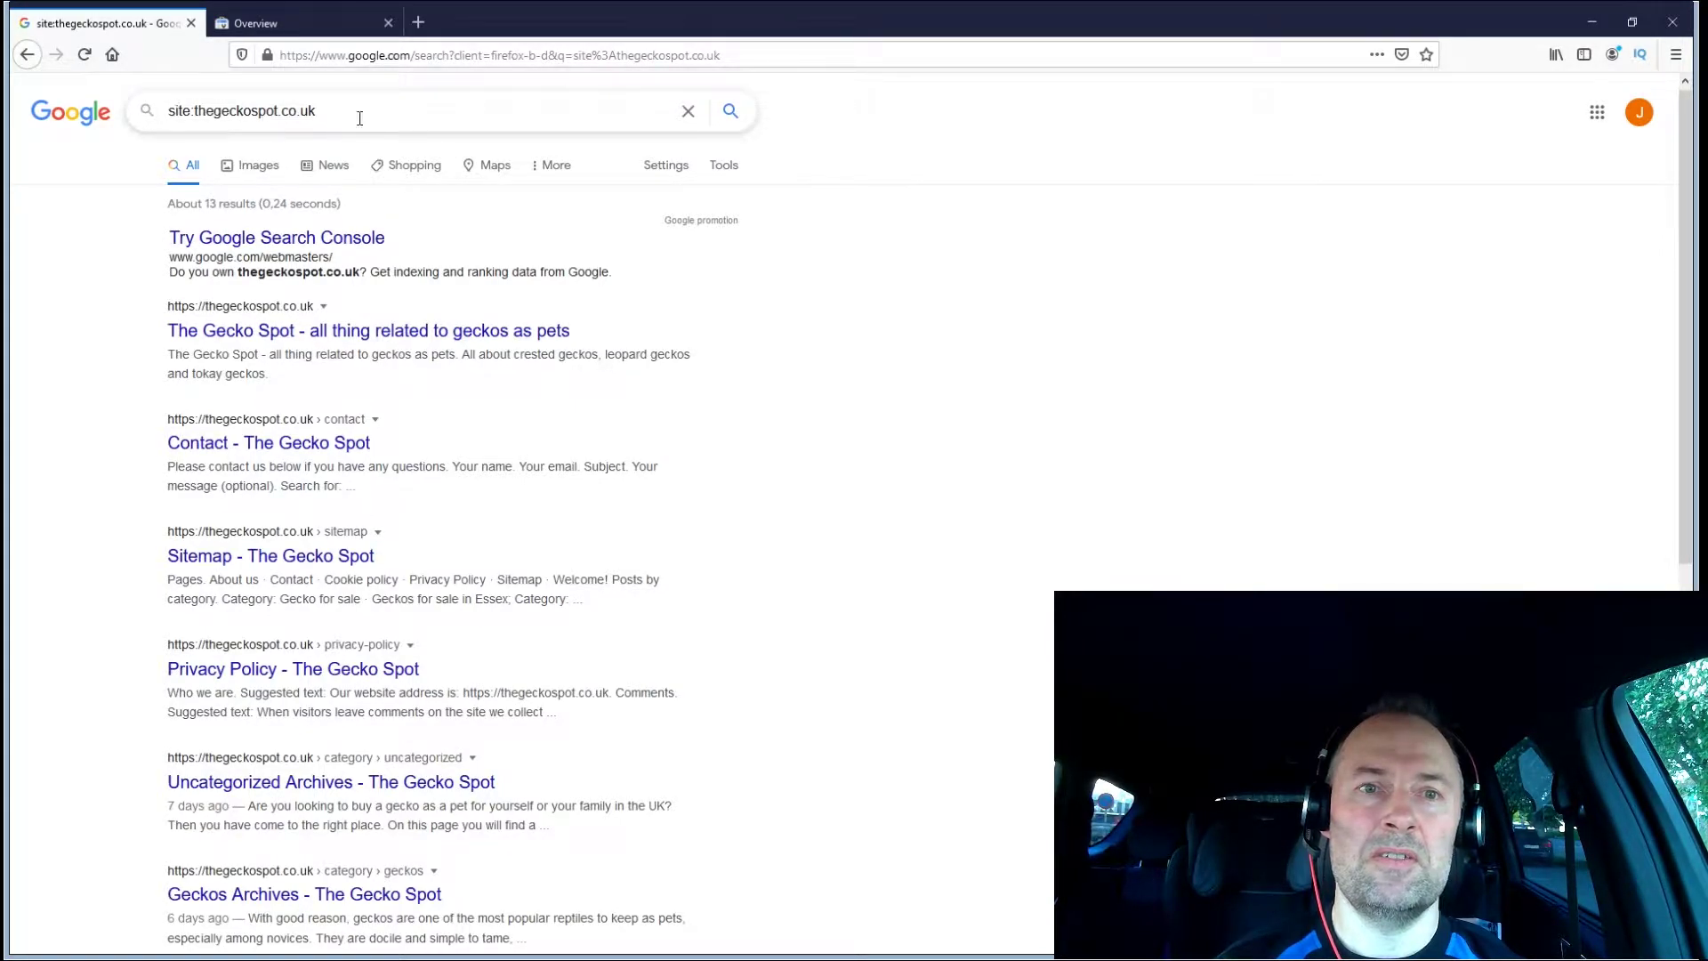
Review the Google results for the site:thegeckospot.co.uk search query
left_click_drag(353, 113, 160, 99)
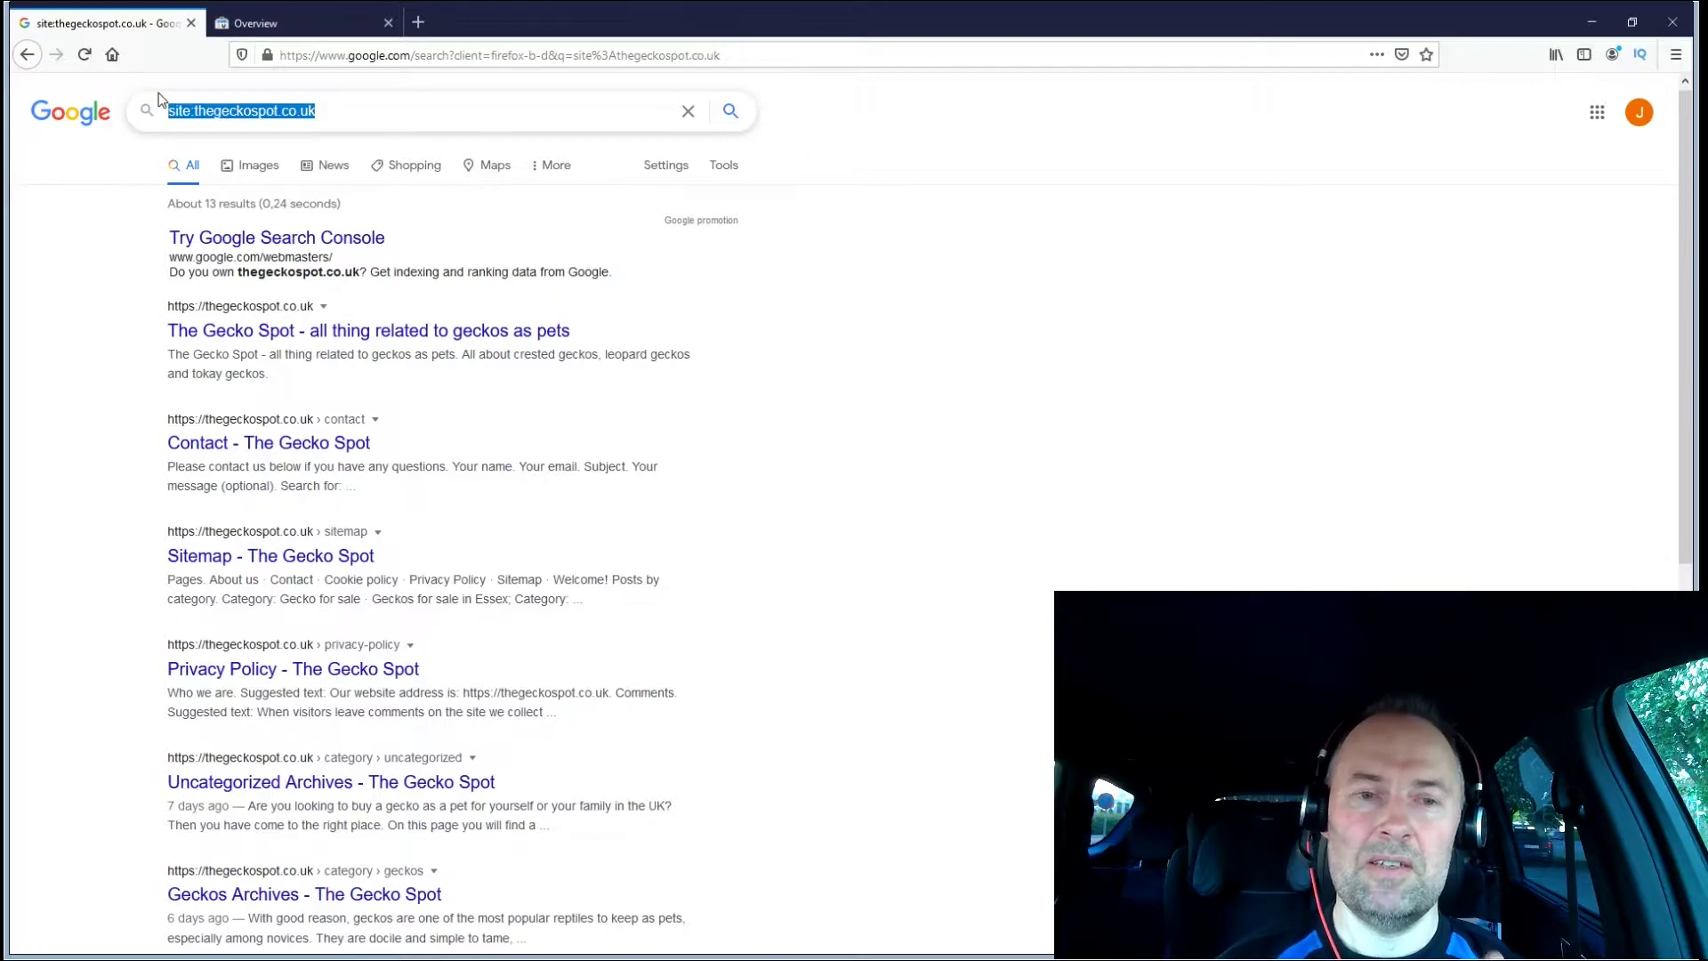
scroll(160, 98, "down", 4)
scroll(532, 534, "down", 4)
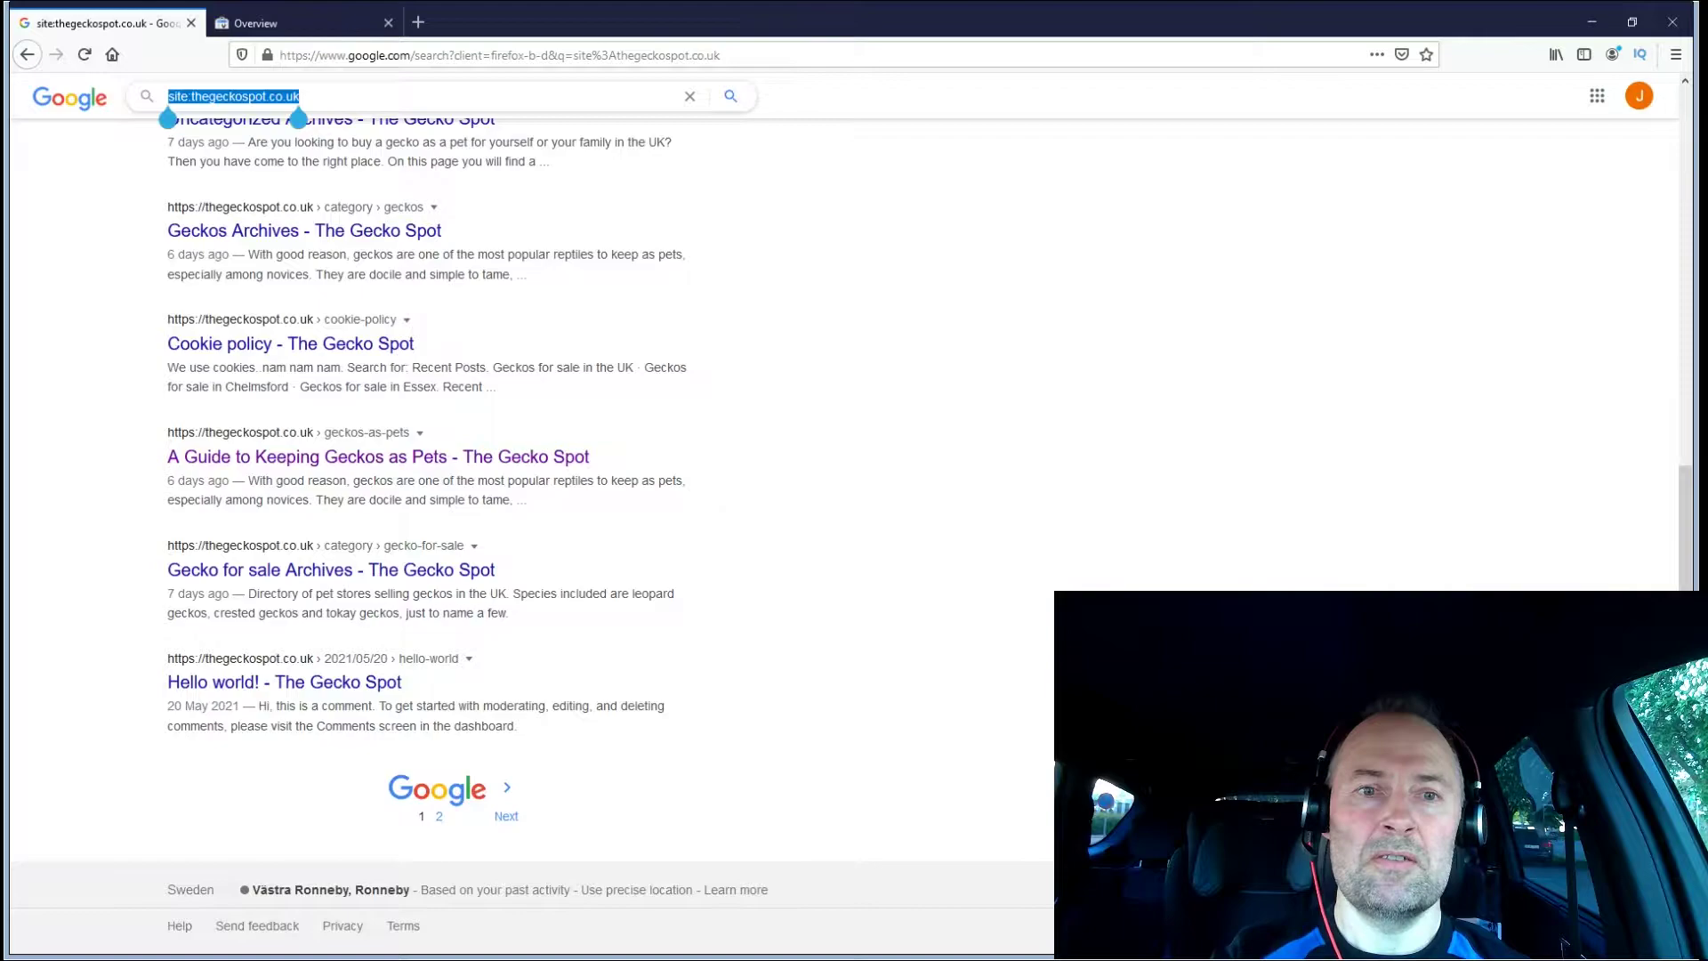
scroll(532, 533, "up", 7)
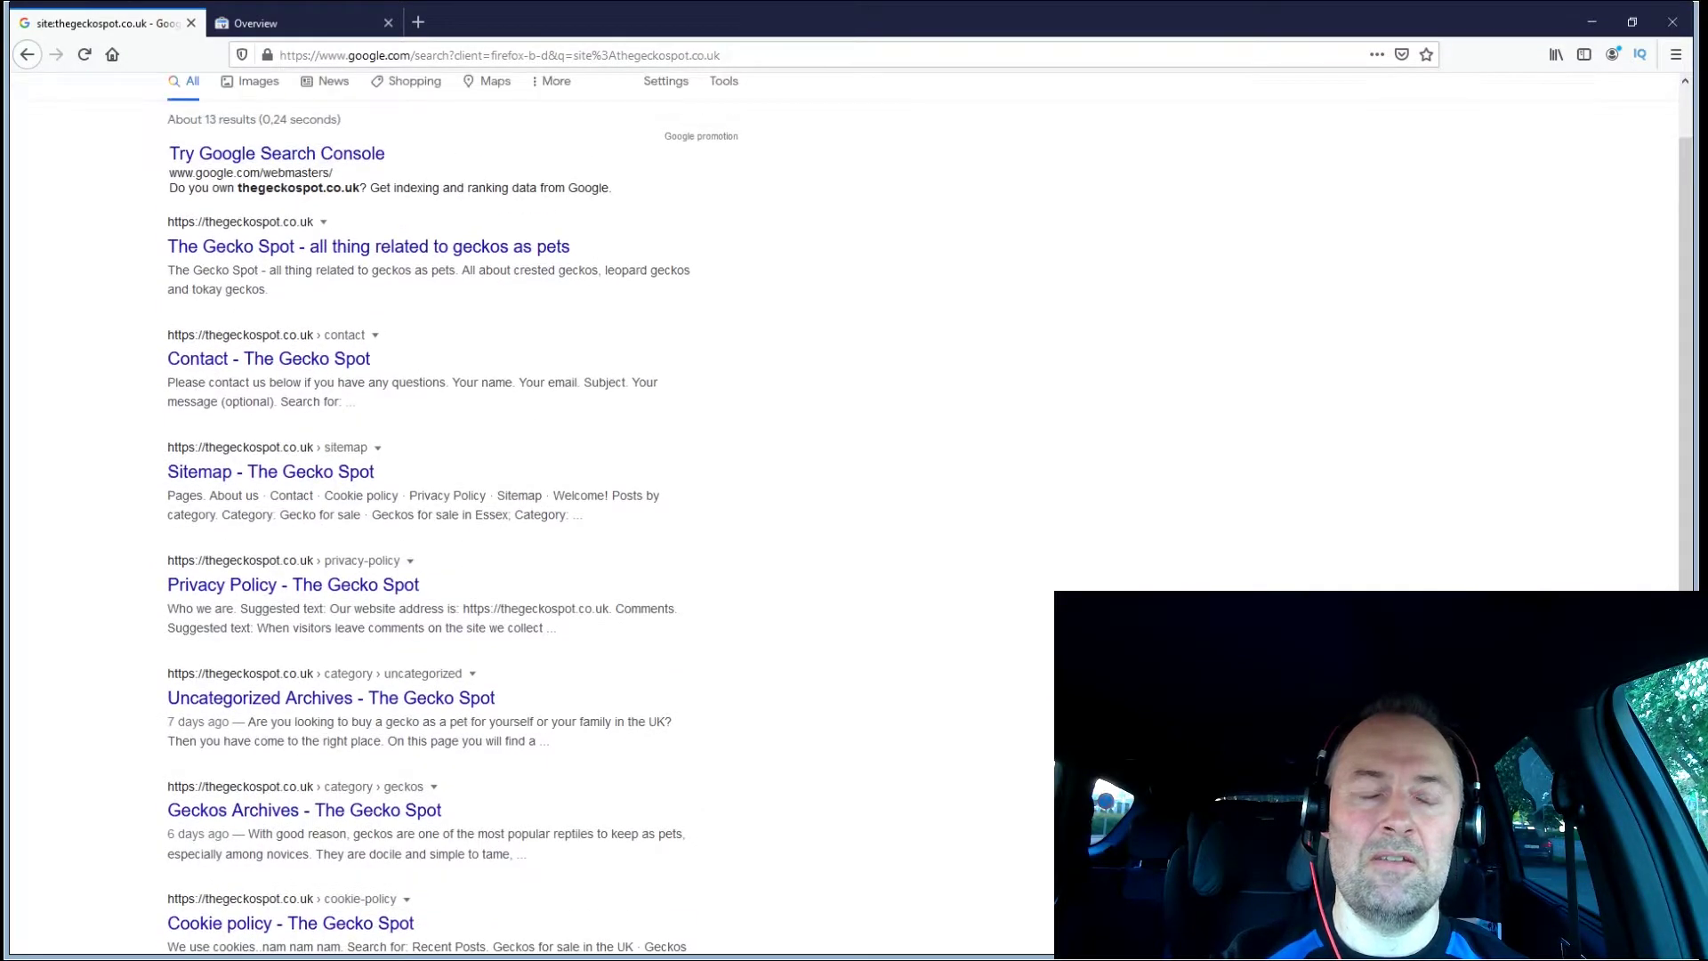
scroll(532, 534, "down", 3)
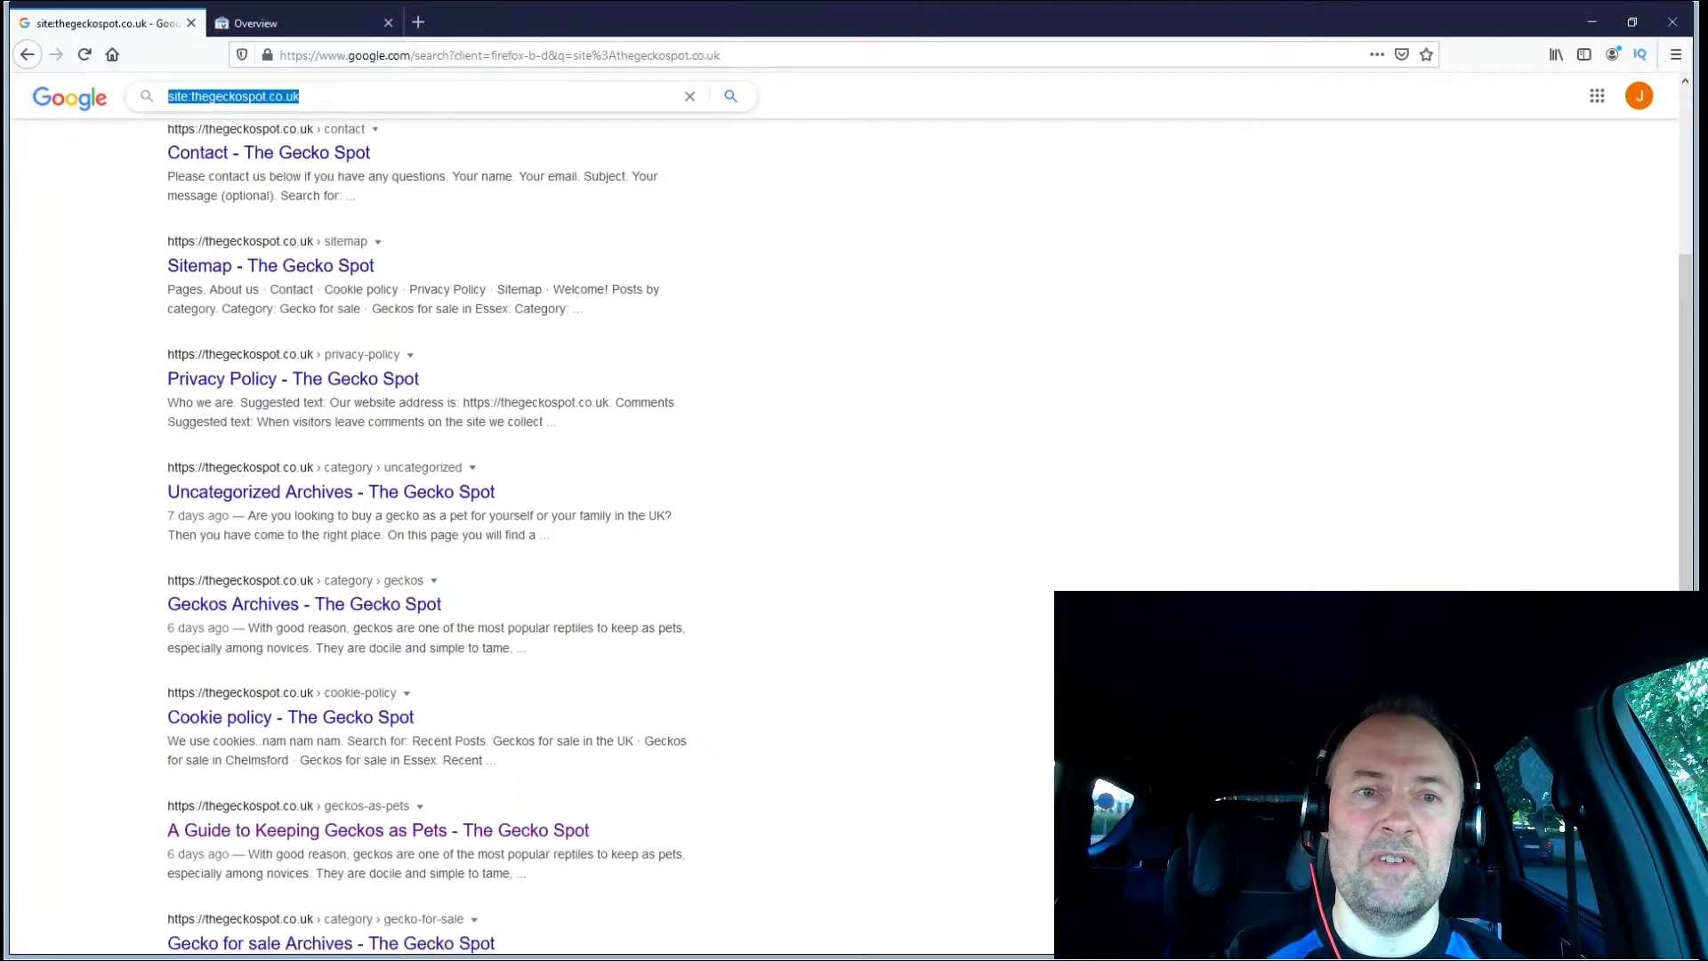
scroll(532, 534, "up", 3)
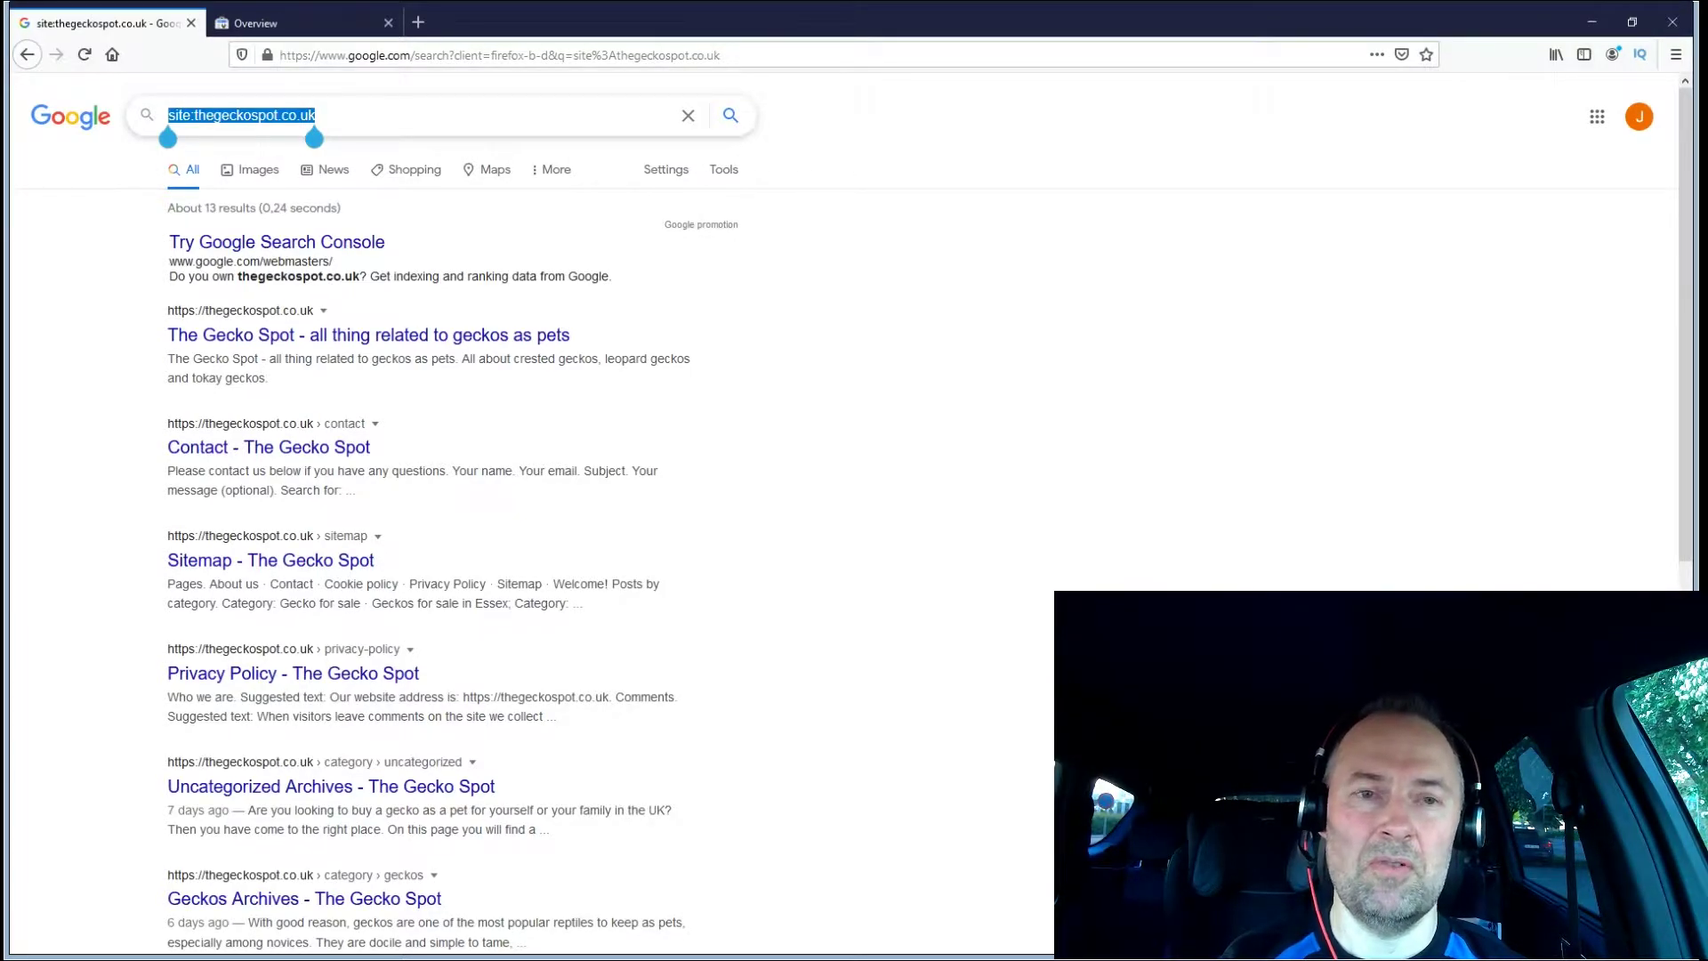
scroll(427, 534, "down", 3)
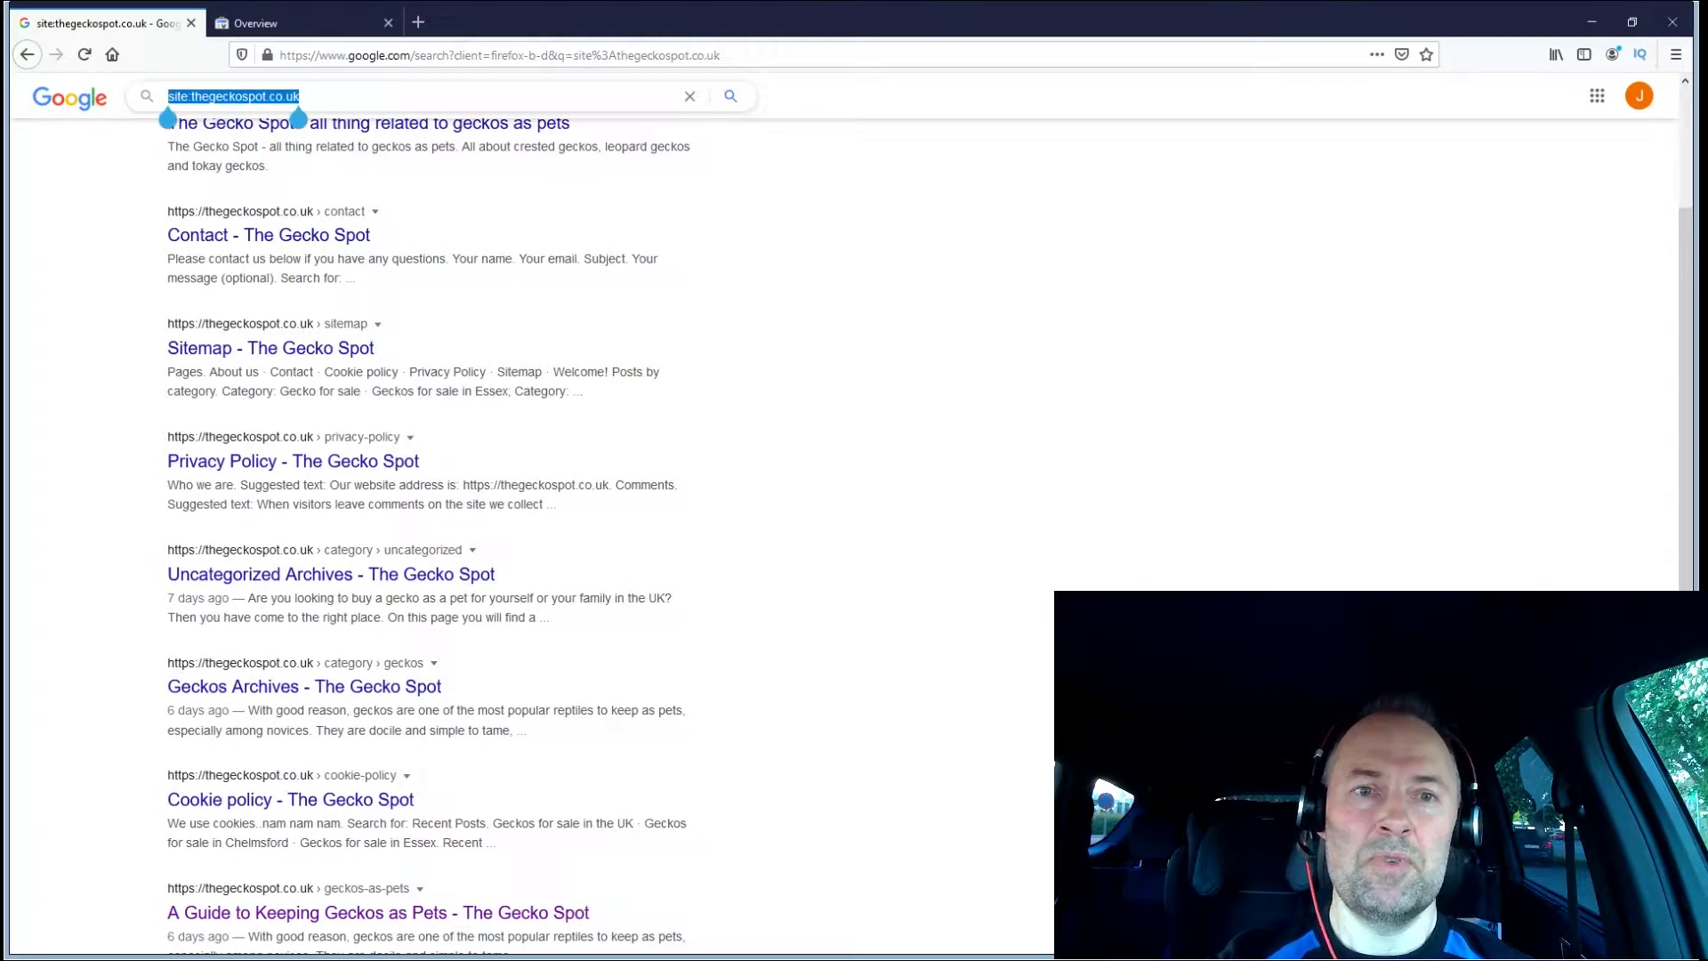
left_click(1013, 436)
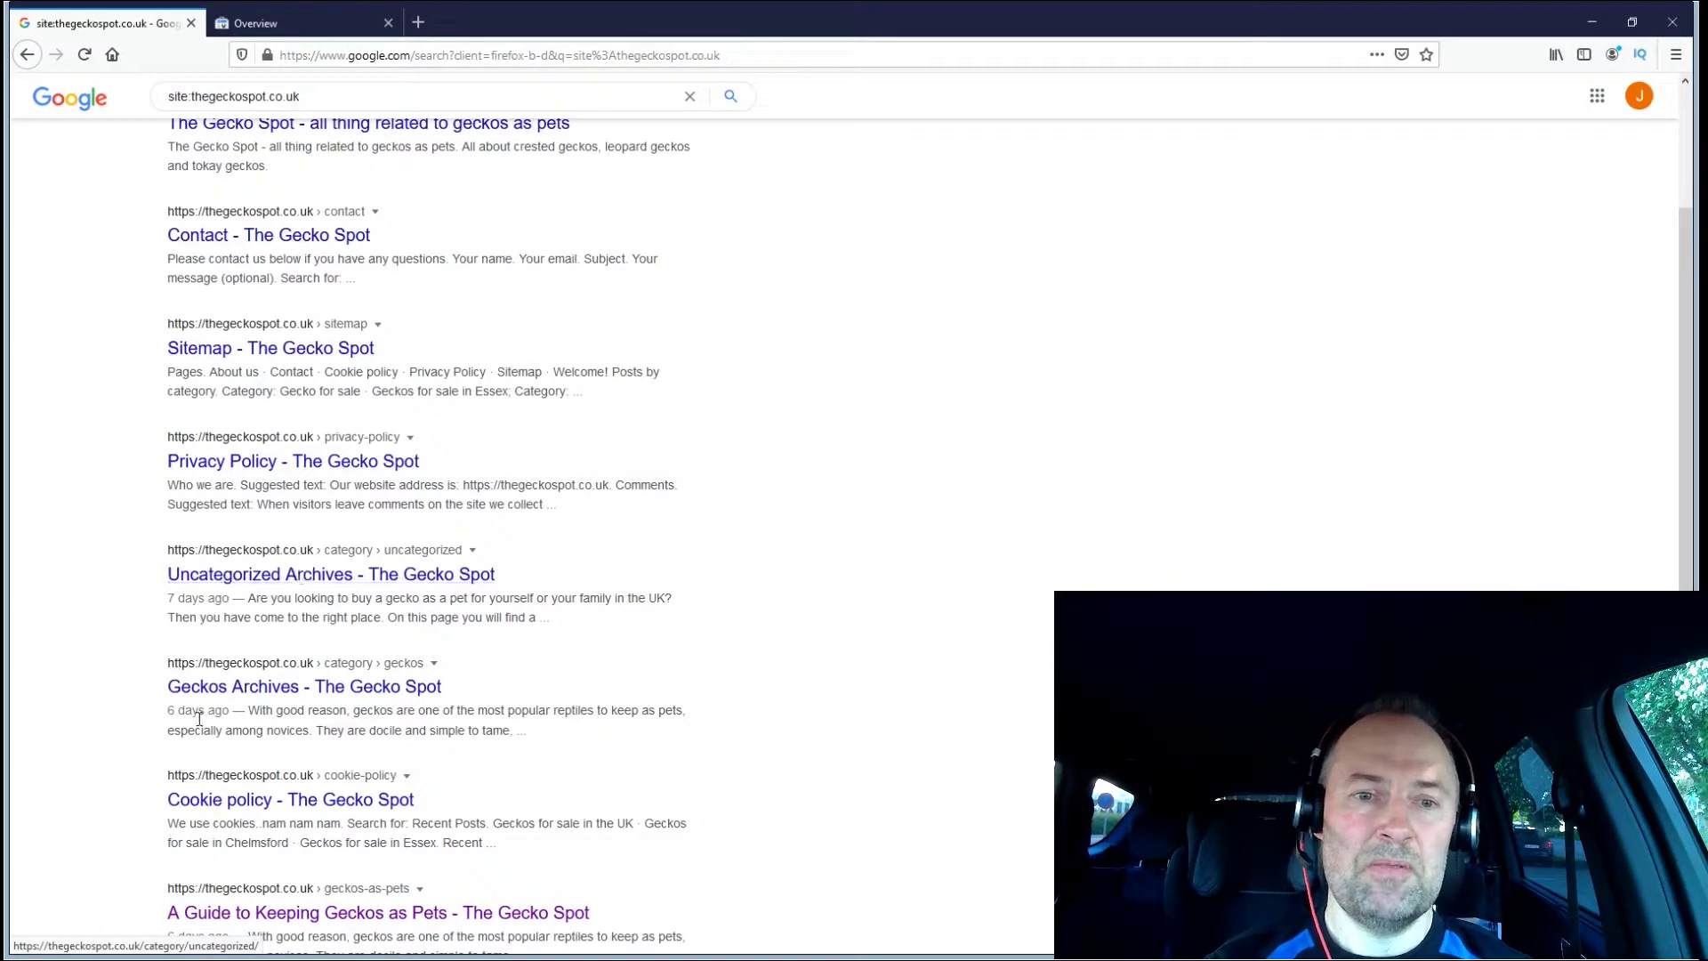
Open the Cookie policy page, copy its URL and return to Search Console
left_click(253, 800)
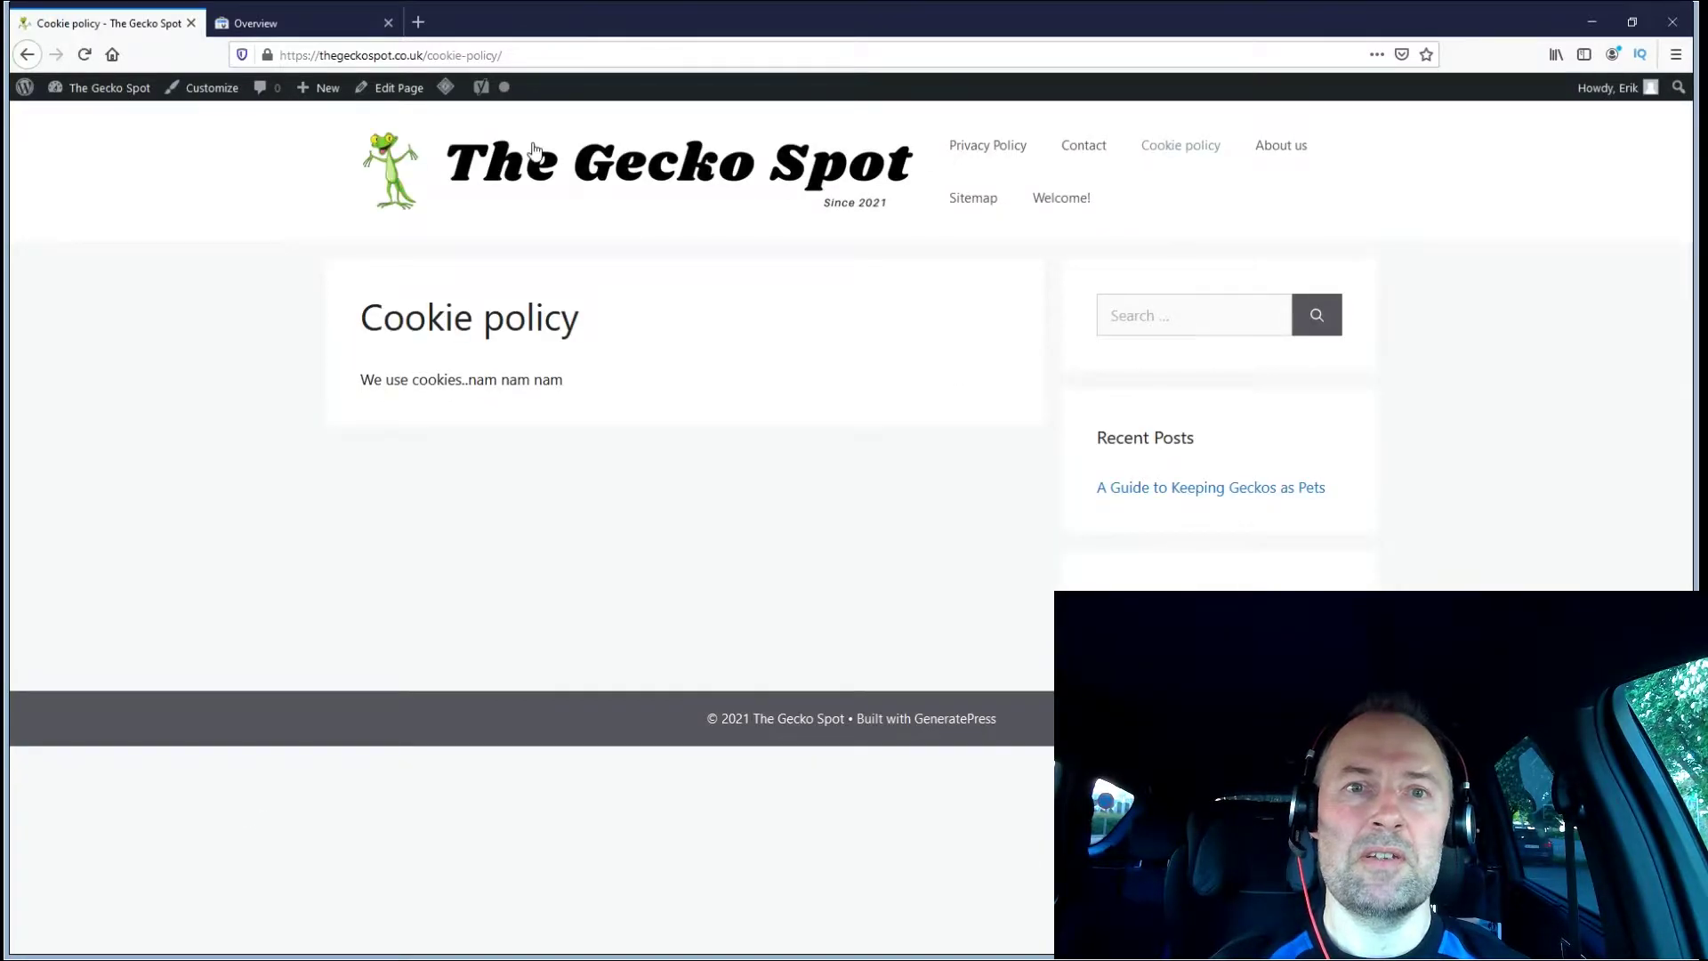
left_click(575, 55)
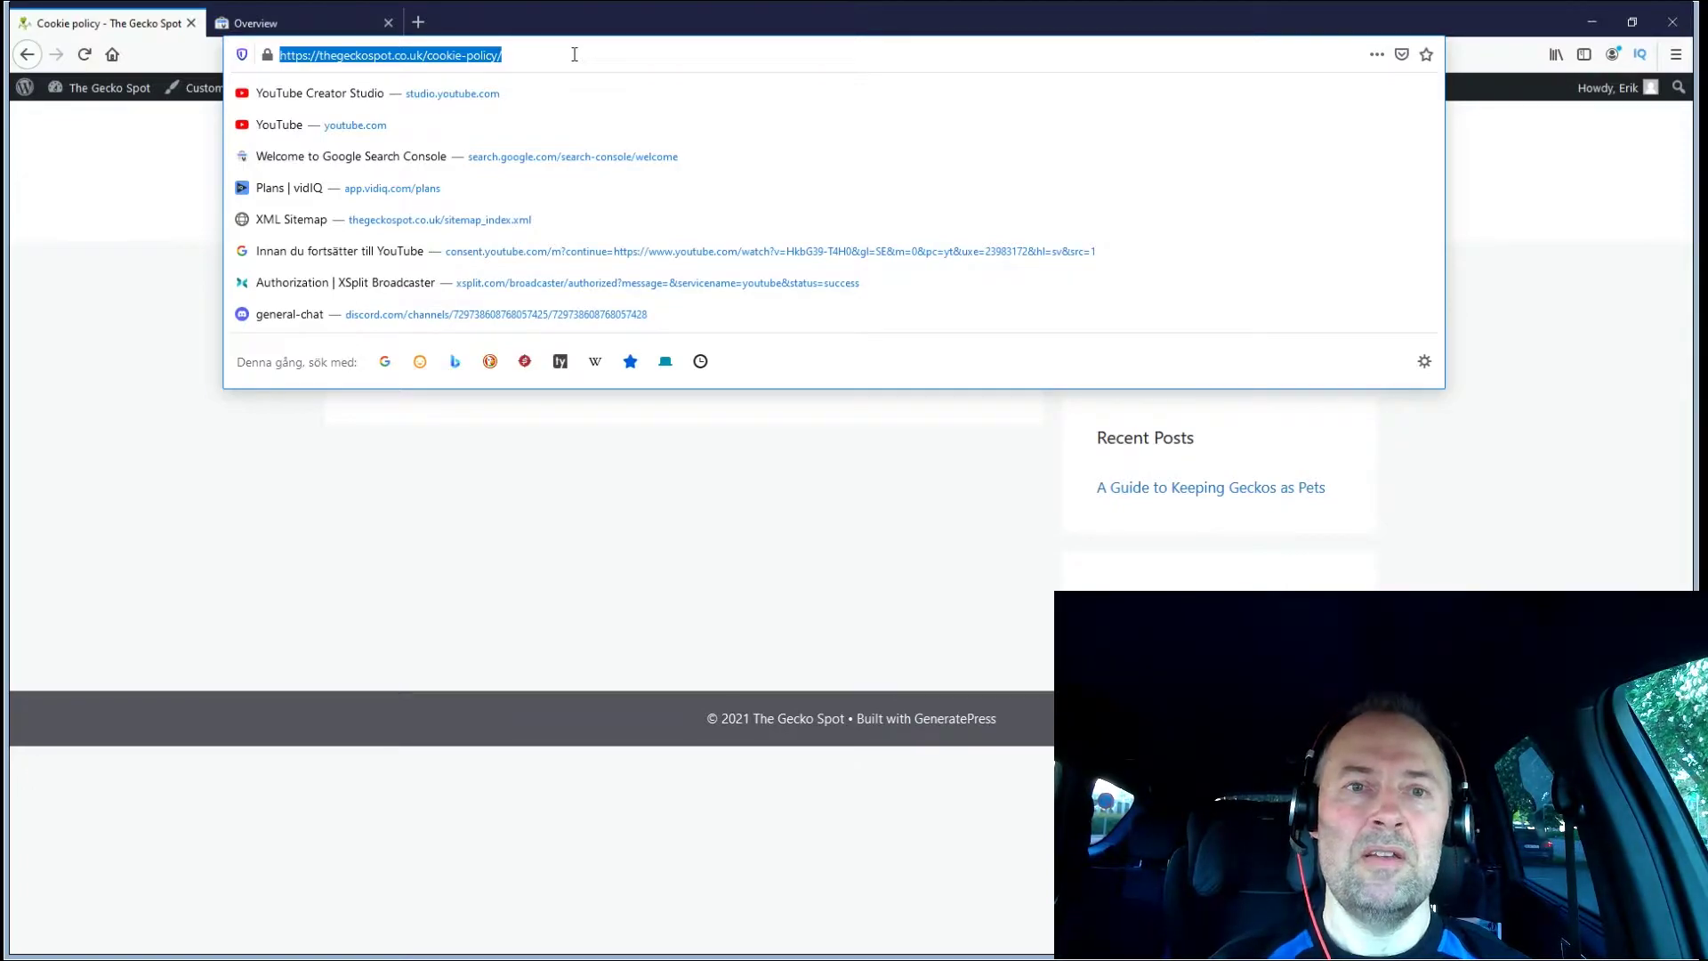
left_click(310, 13)
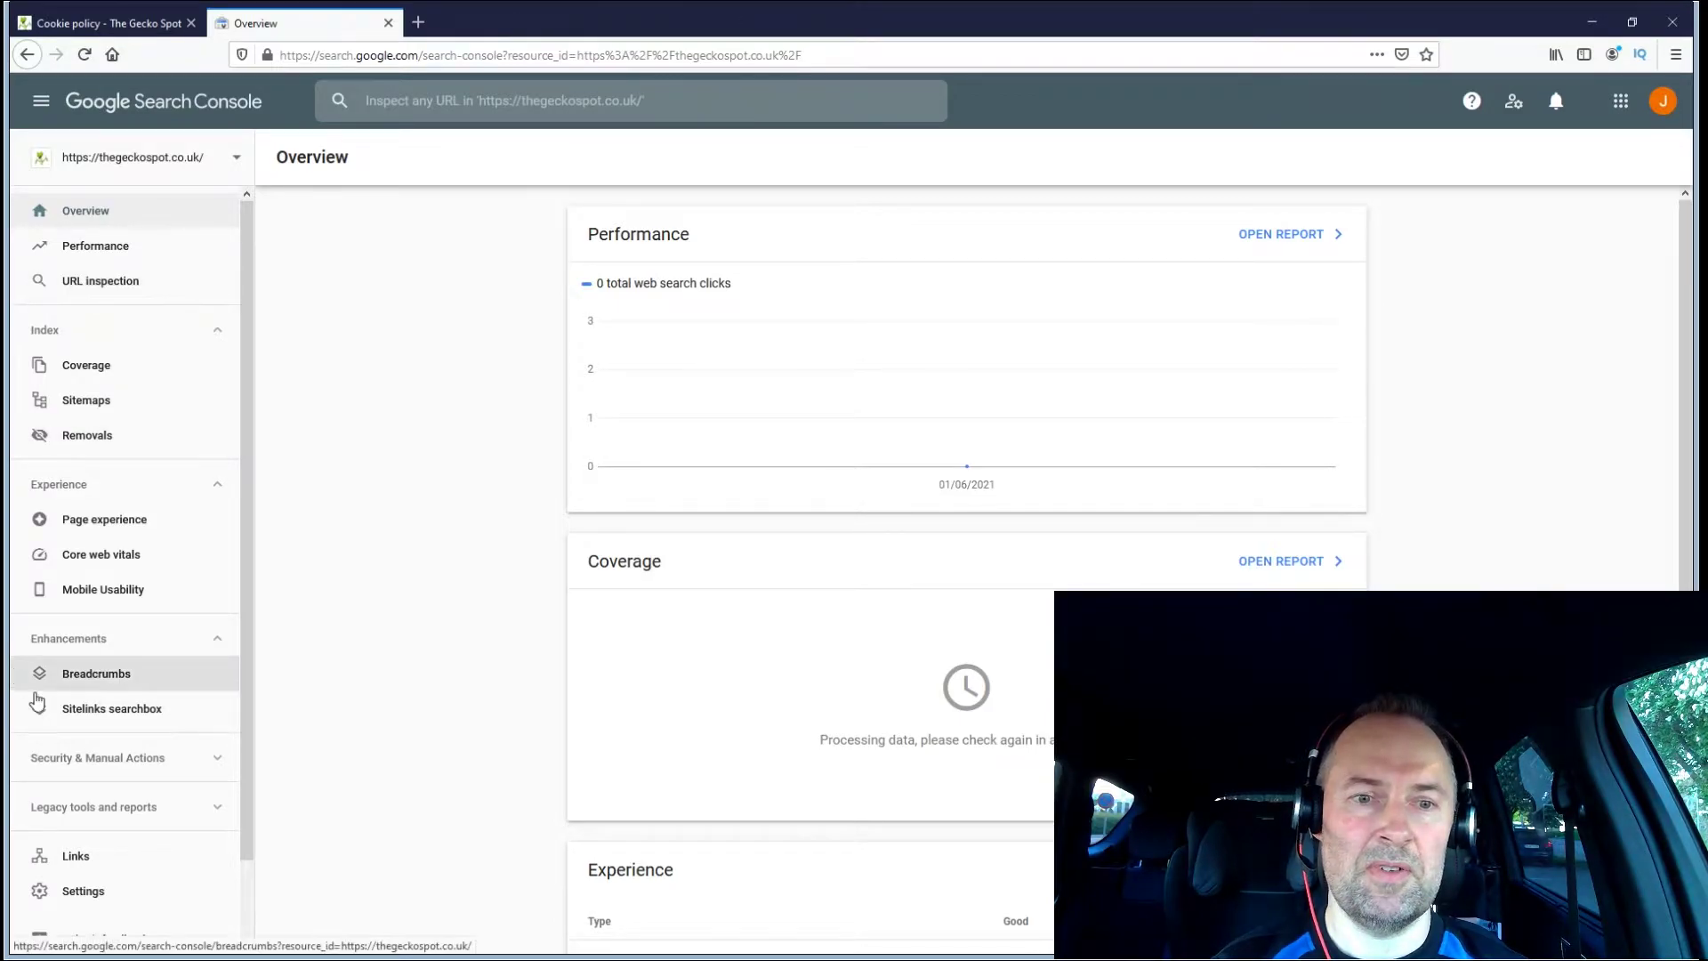
scroll(247, 884, "down", 2)
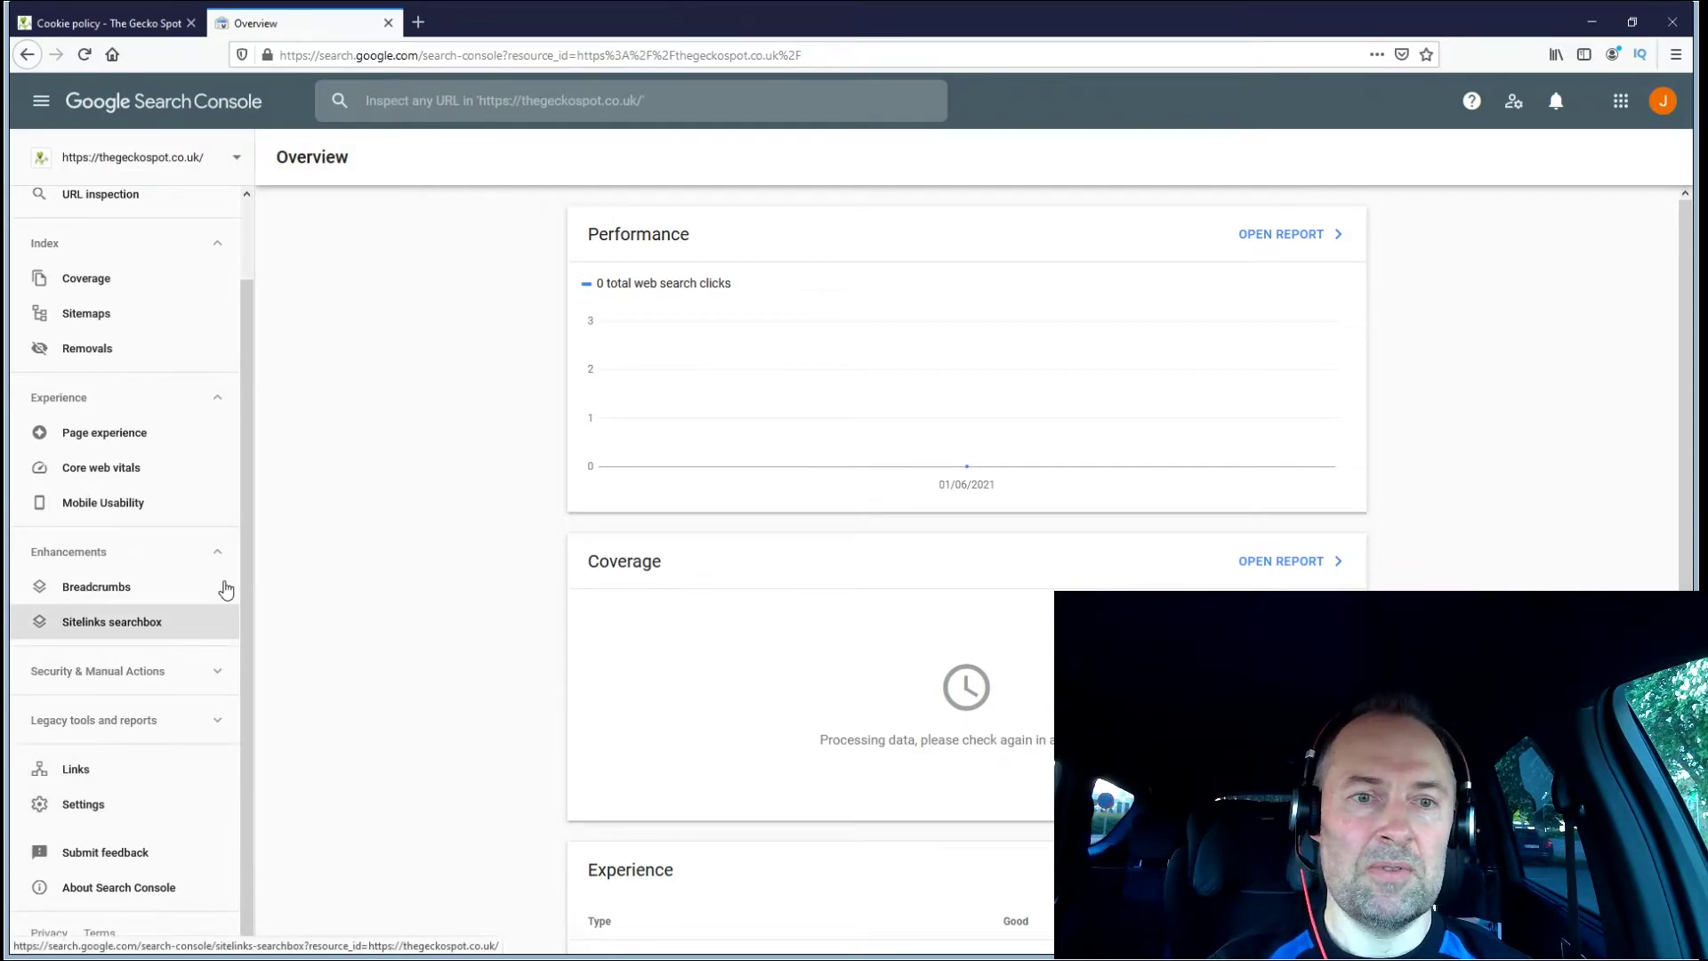
left_click_drag(248, 563, 263, 455)
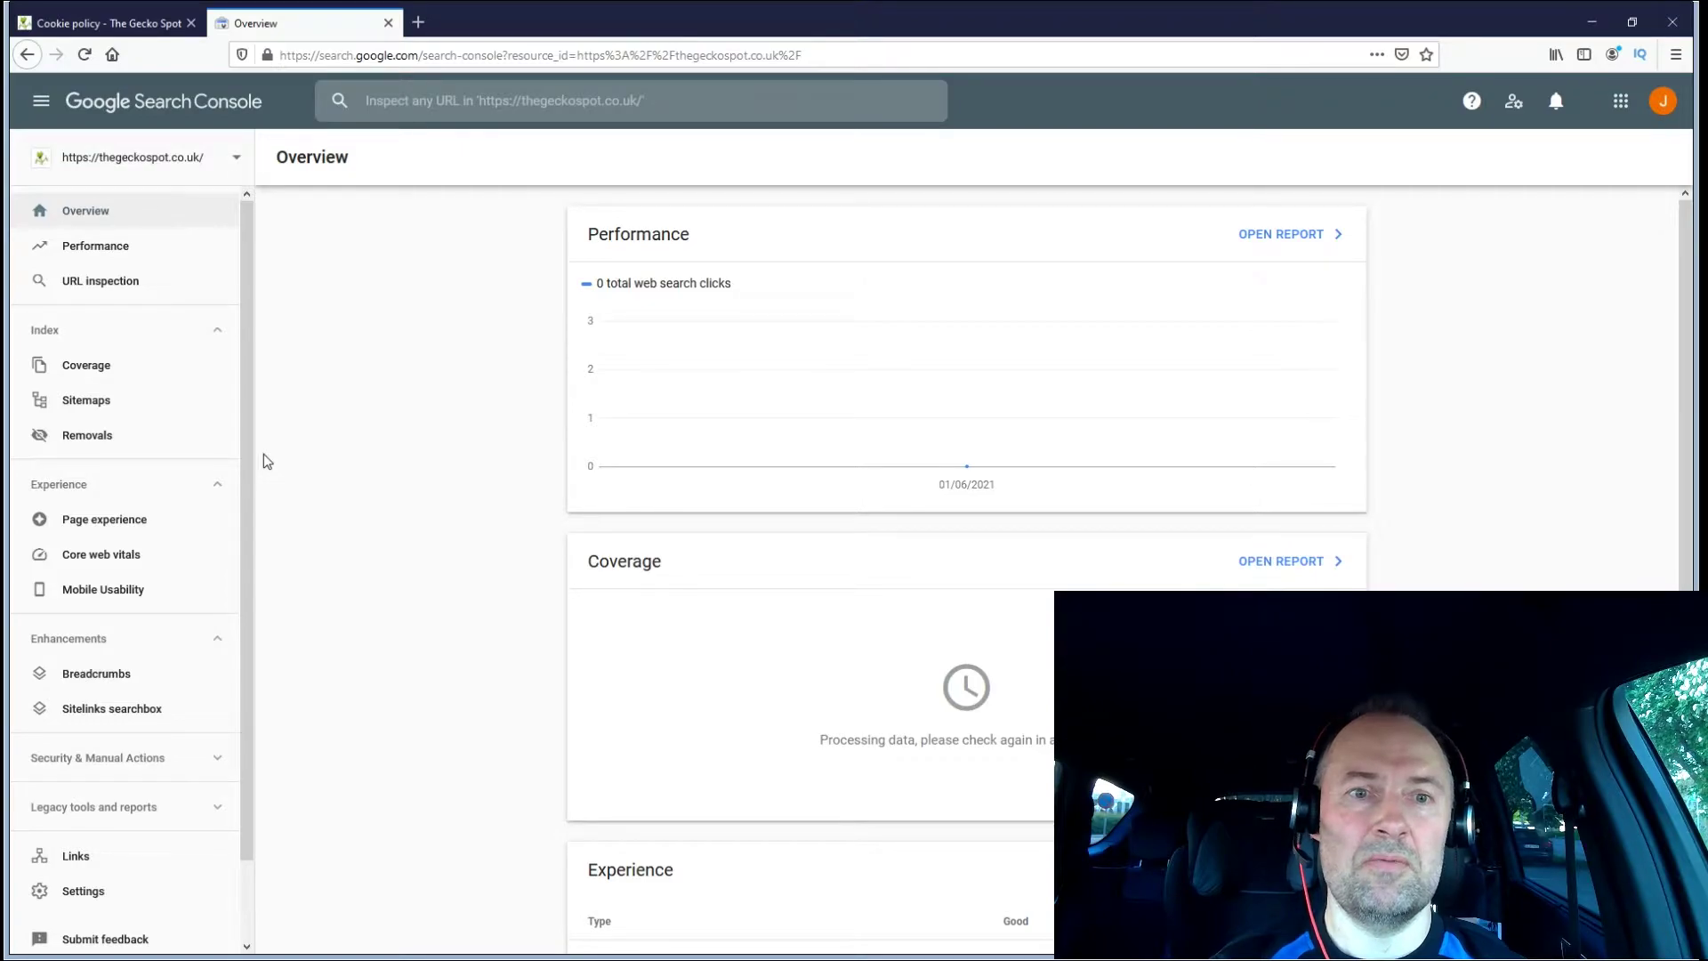
left_click_drag(243, 451, 269, 377)
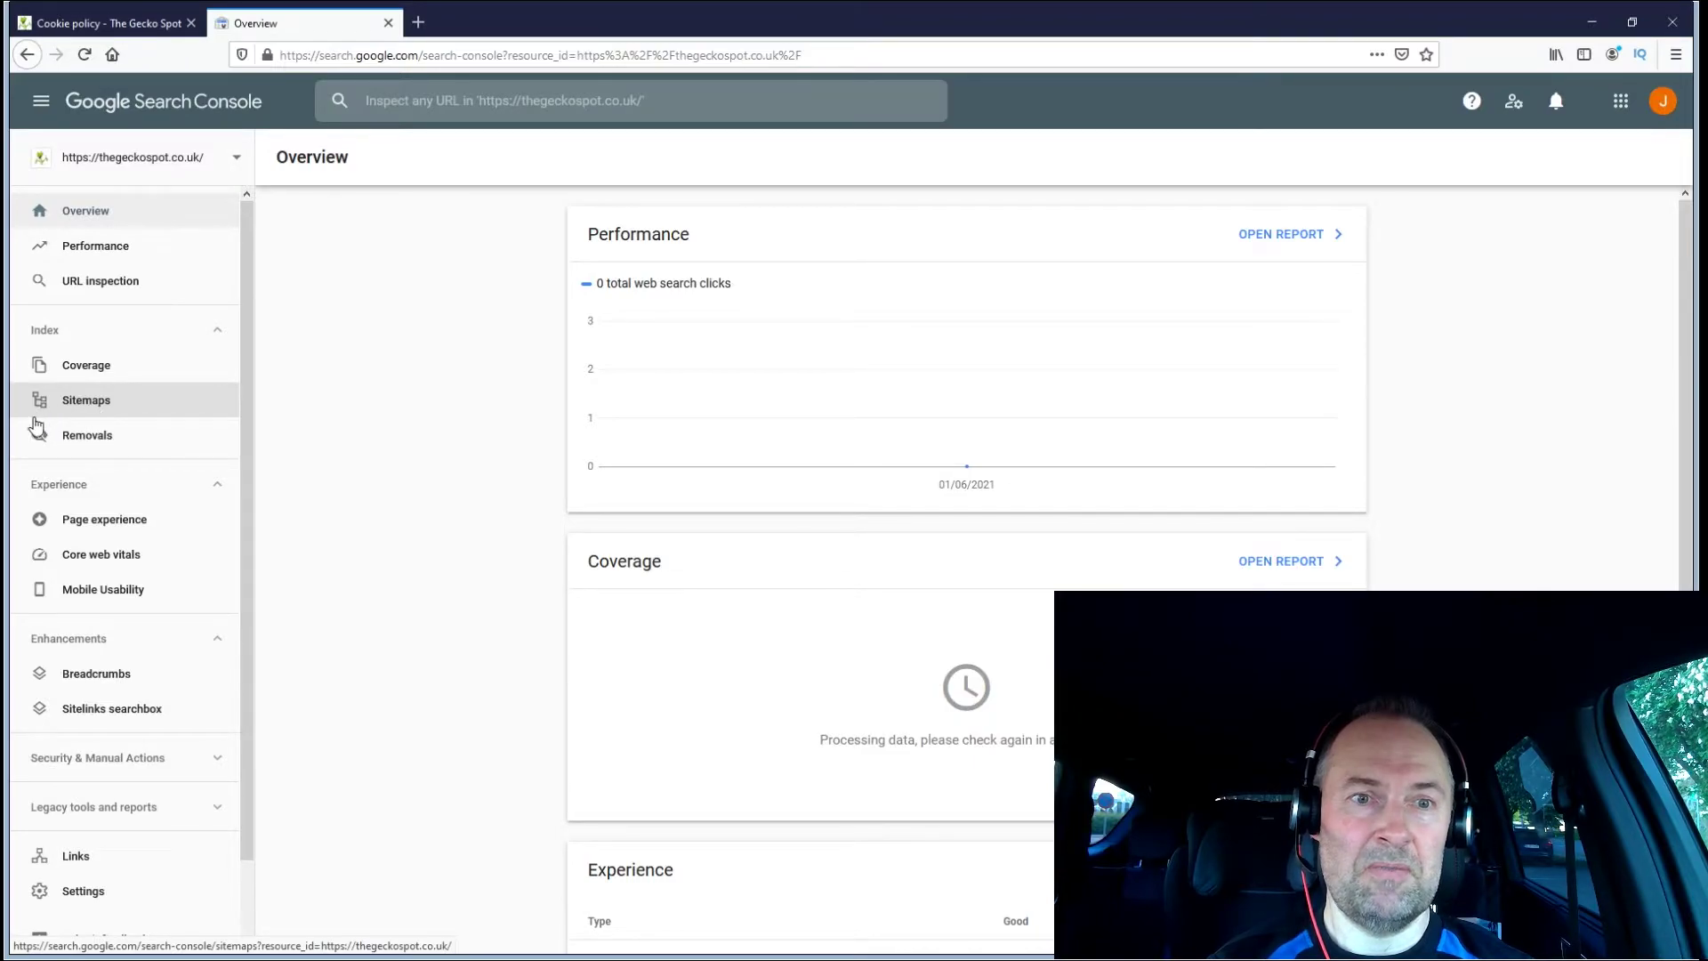
left_click(102, 445)
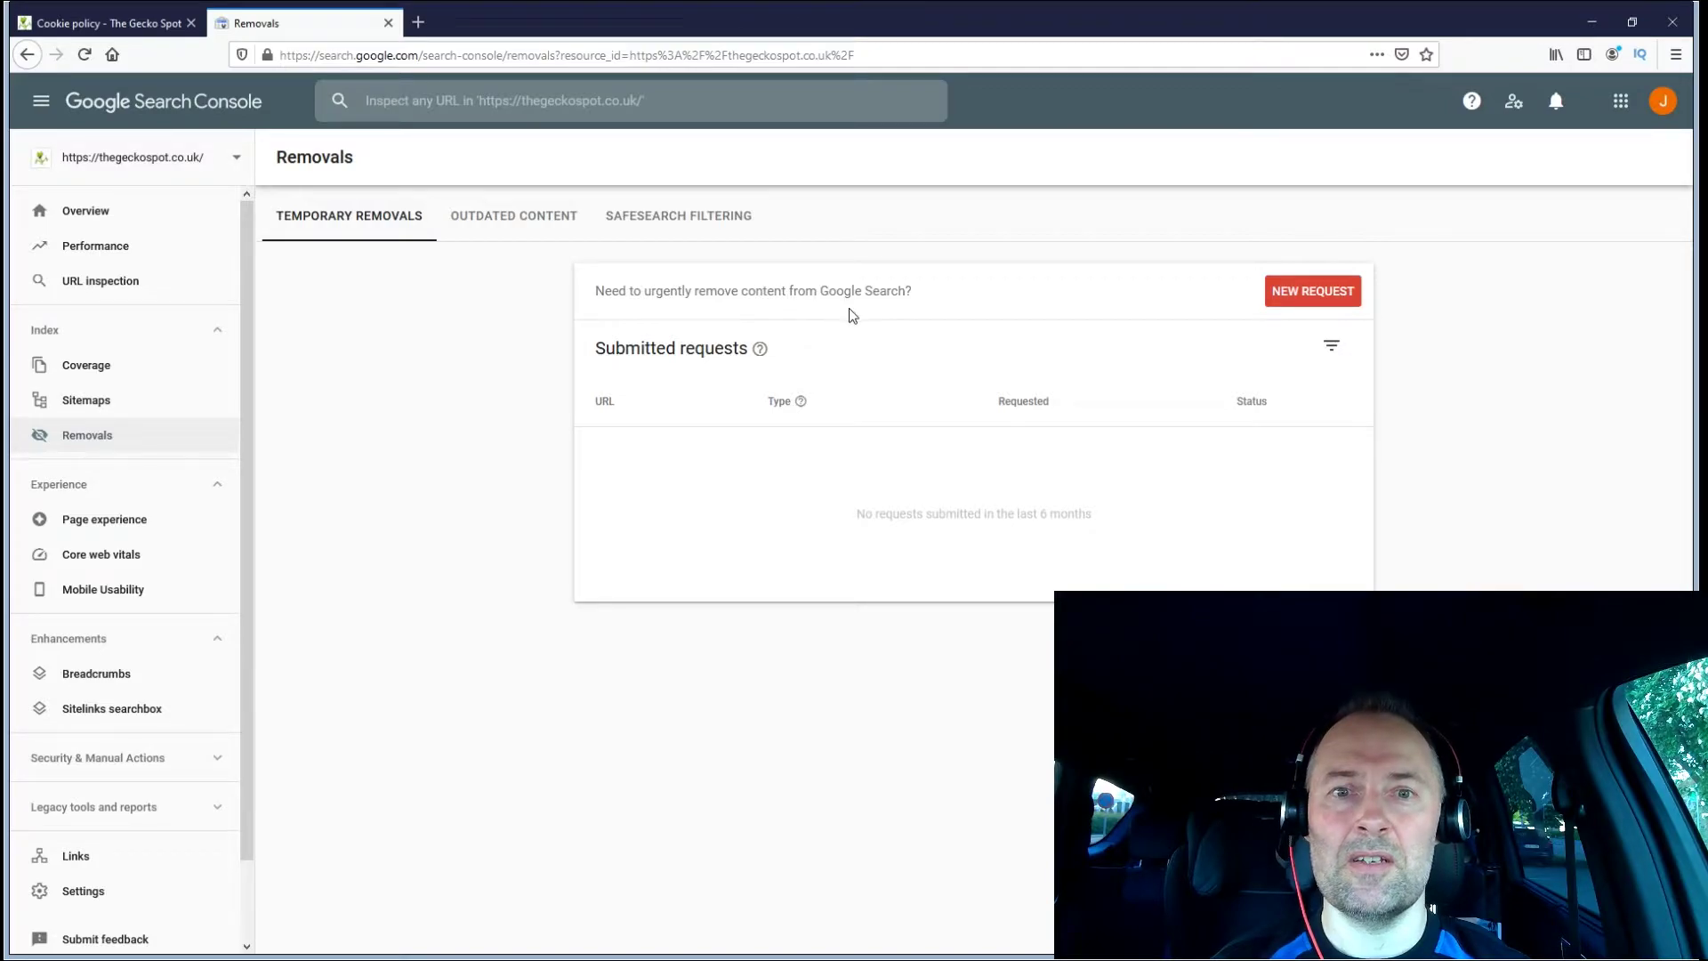
left_click(1314, 293)
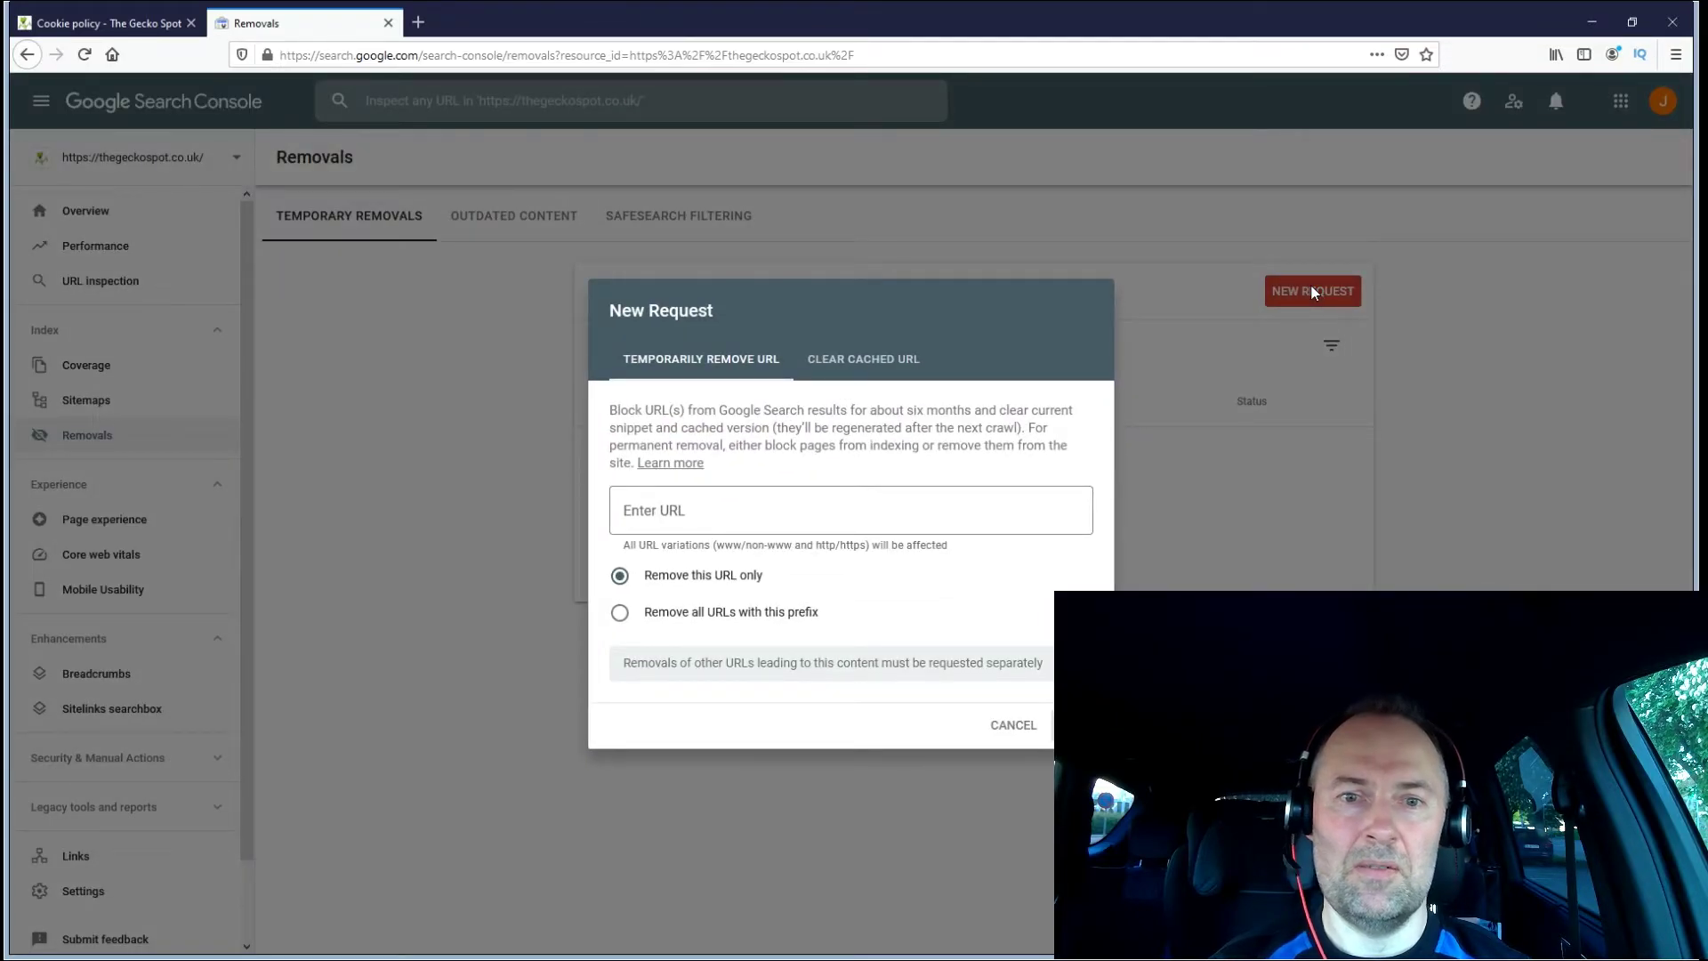
left_click(715, 503)
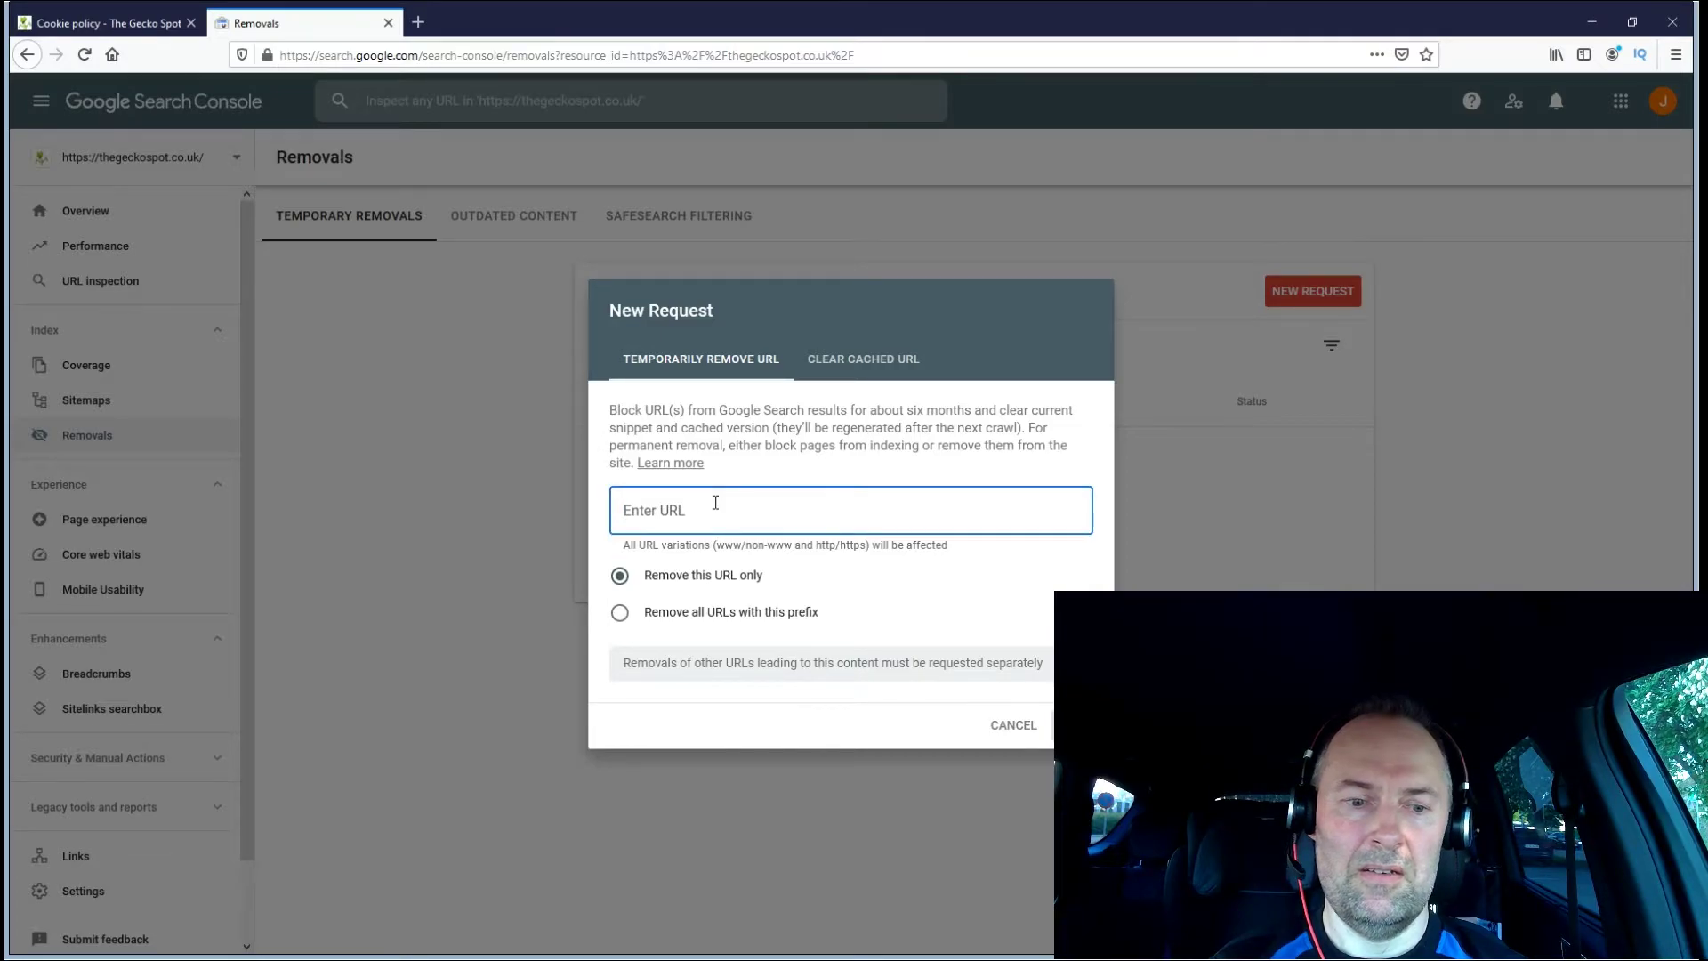
type("https://thegeckospot.co.uk/cookie-policy/")
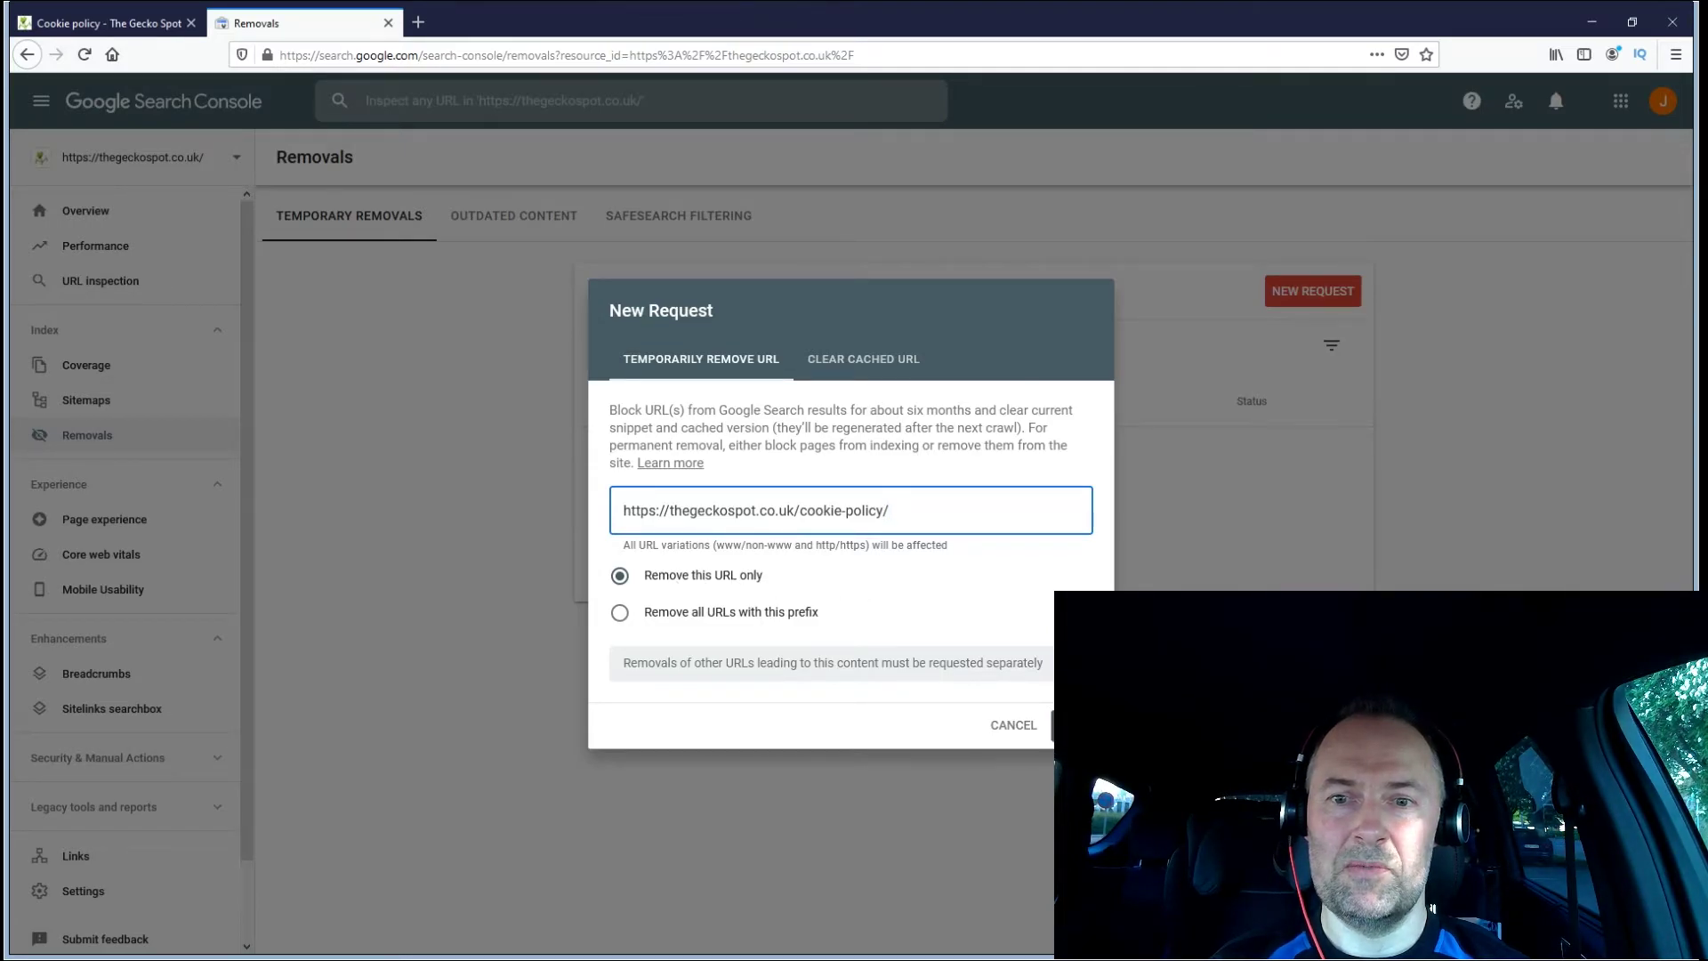
Confirm and submit the cookie-policy removal, noting the roughly six-month blocking period
left_click(1081, 725)
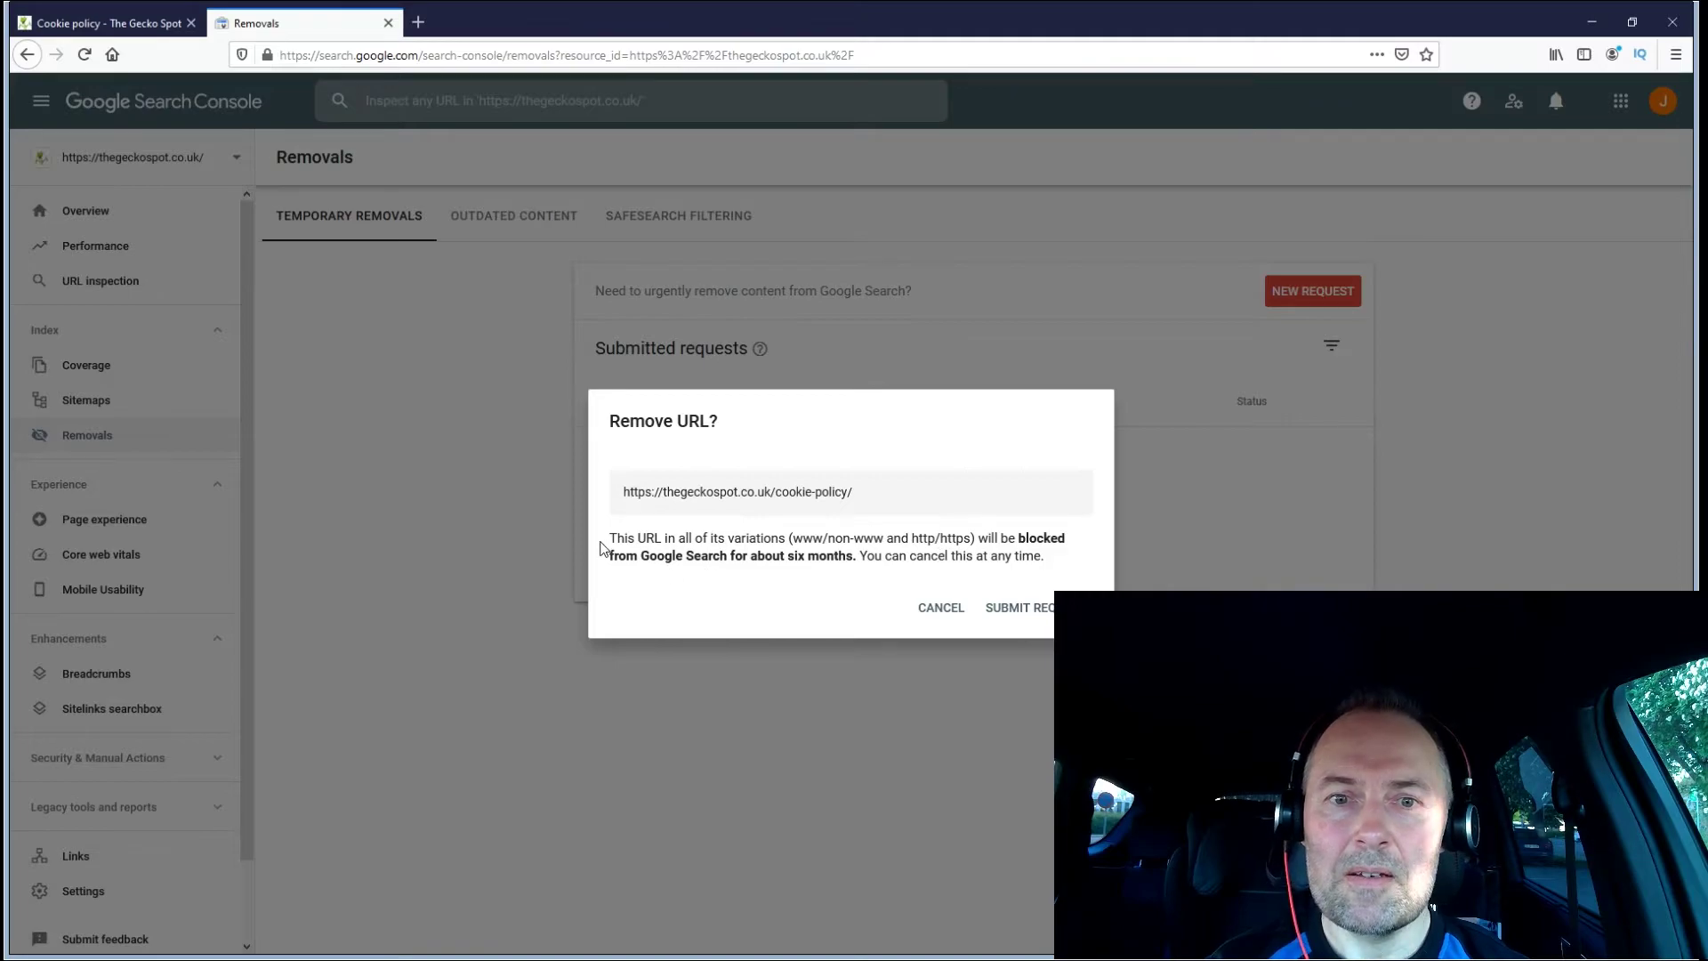
left_click_drag(614, 557, 862, 557)
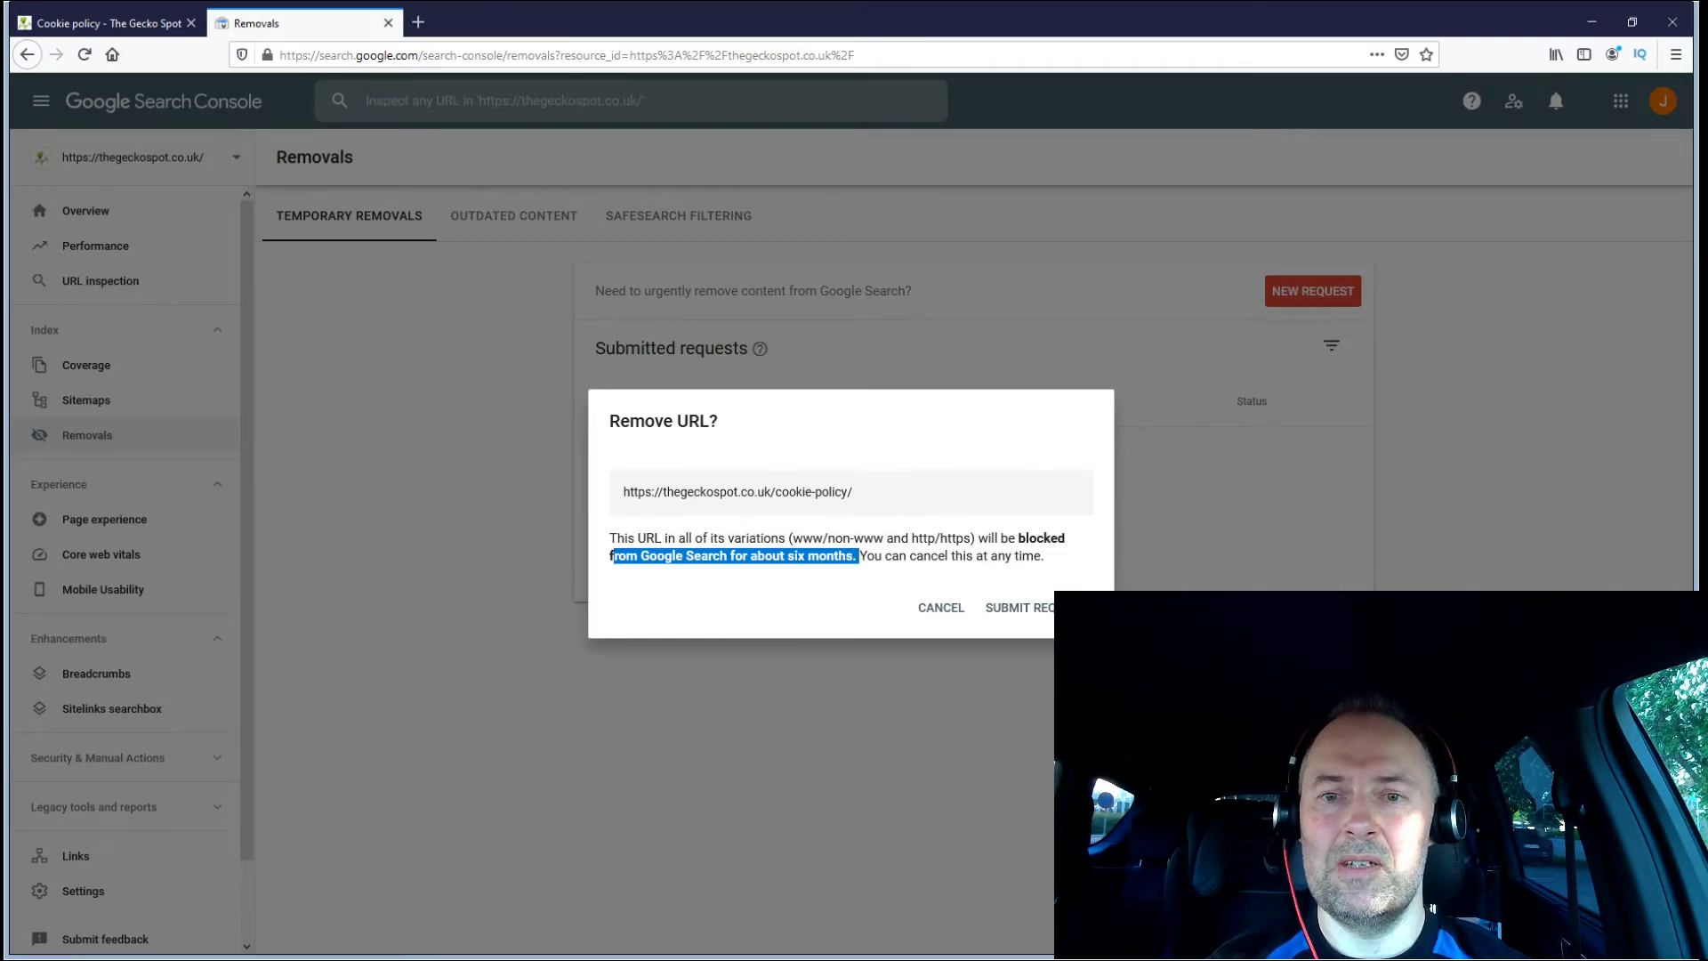
left_click(1018, 608)
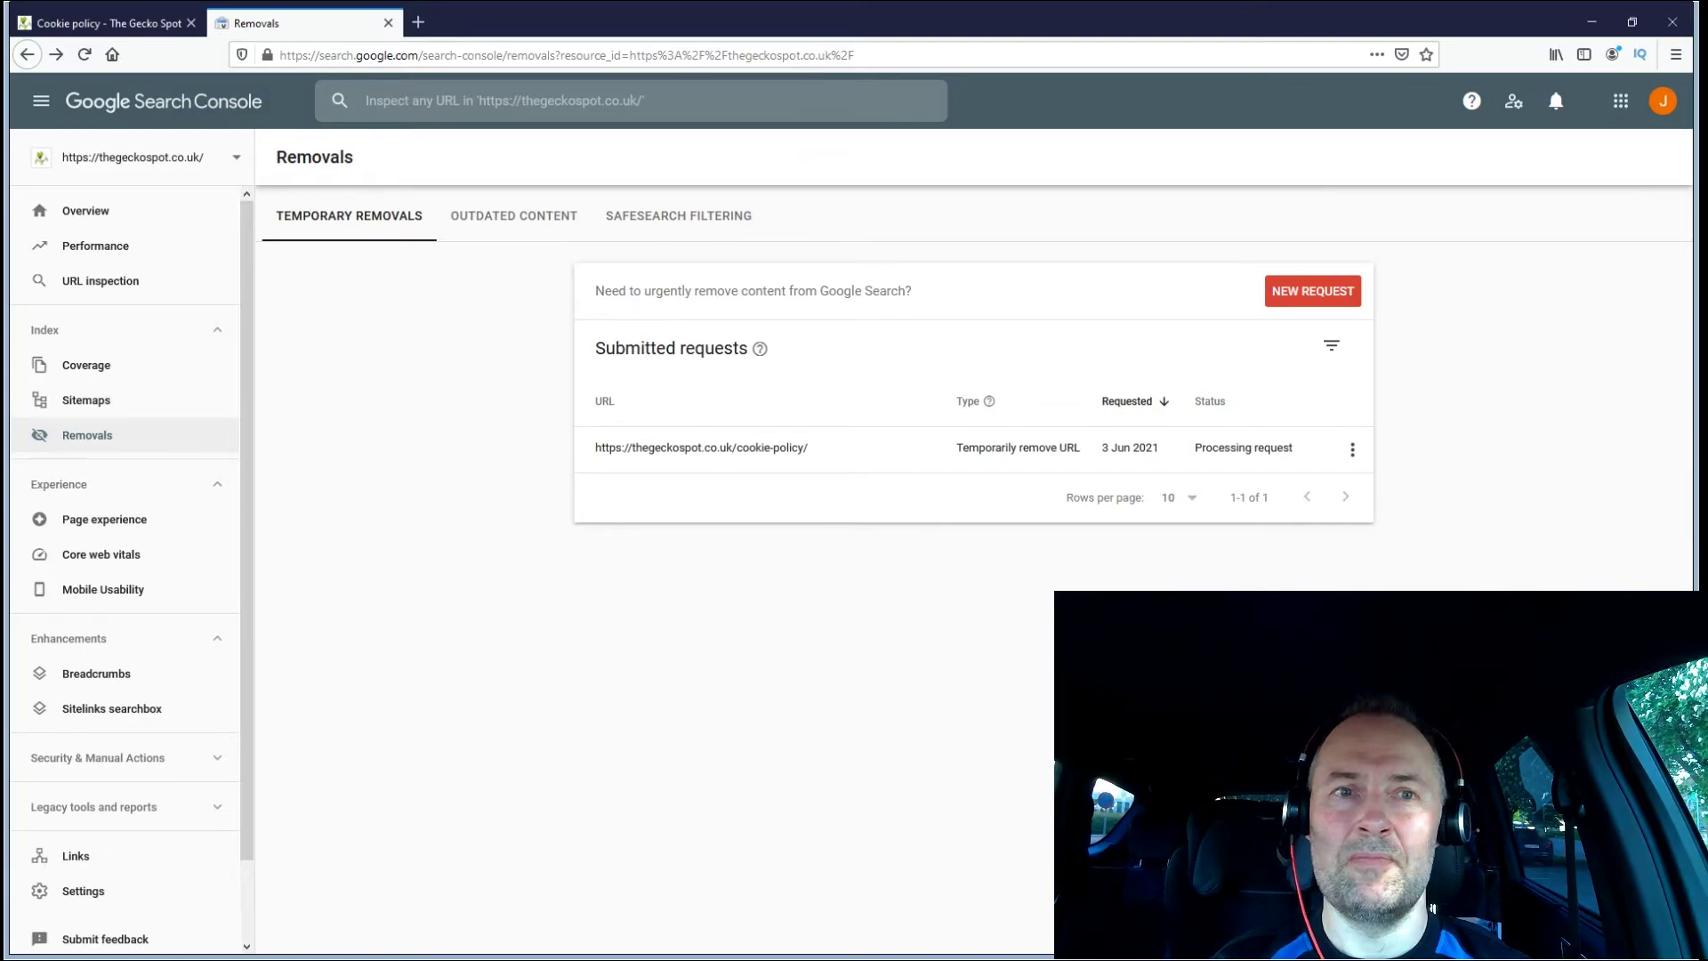
Open the Privacy Policy page from the Google results and copy its URL
left_click(101, 25)
left_click(27, 54)
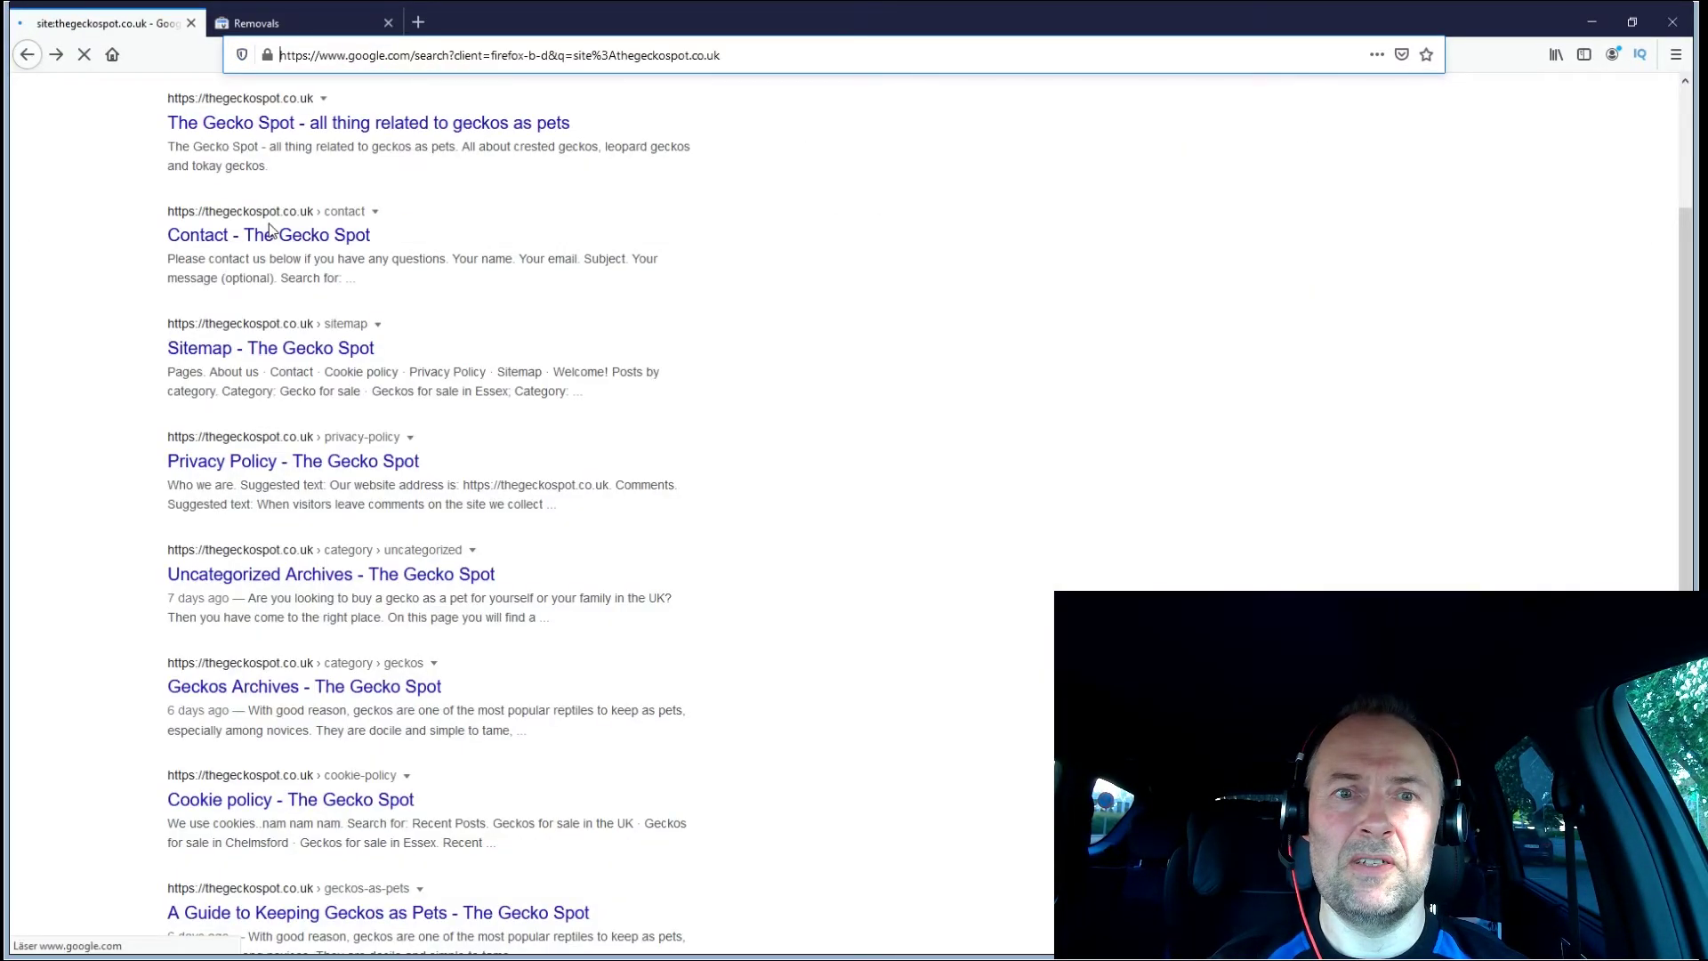
left_click(308, 455)
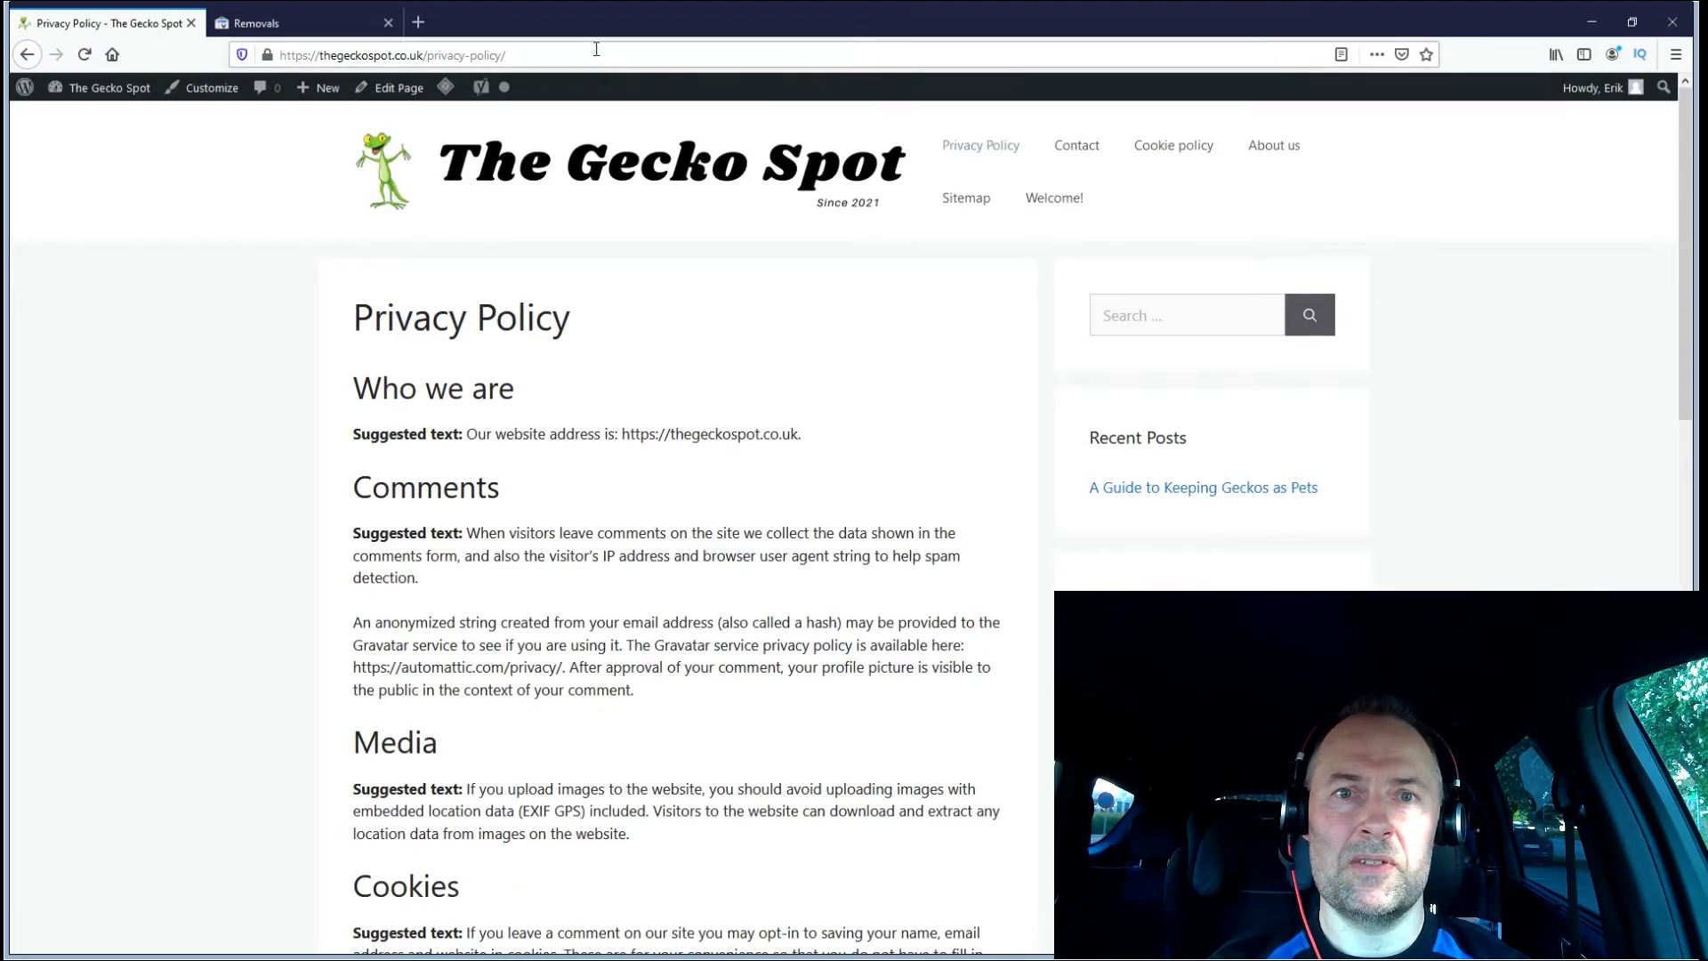
left_click(597, 49)
key("ctrl+c")
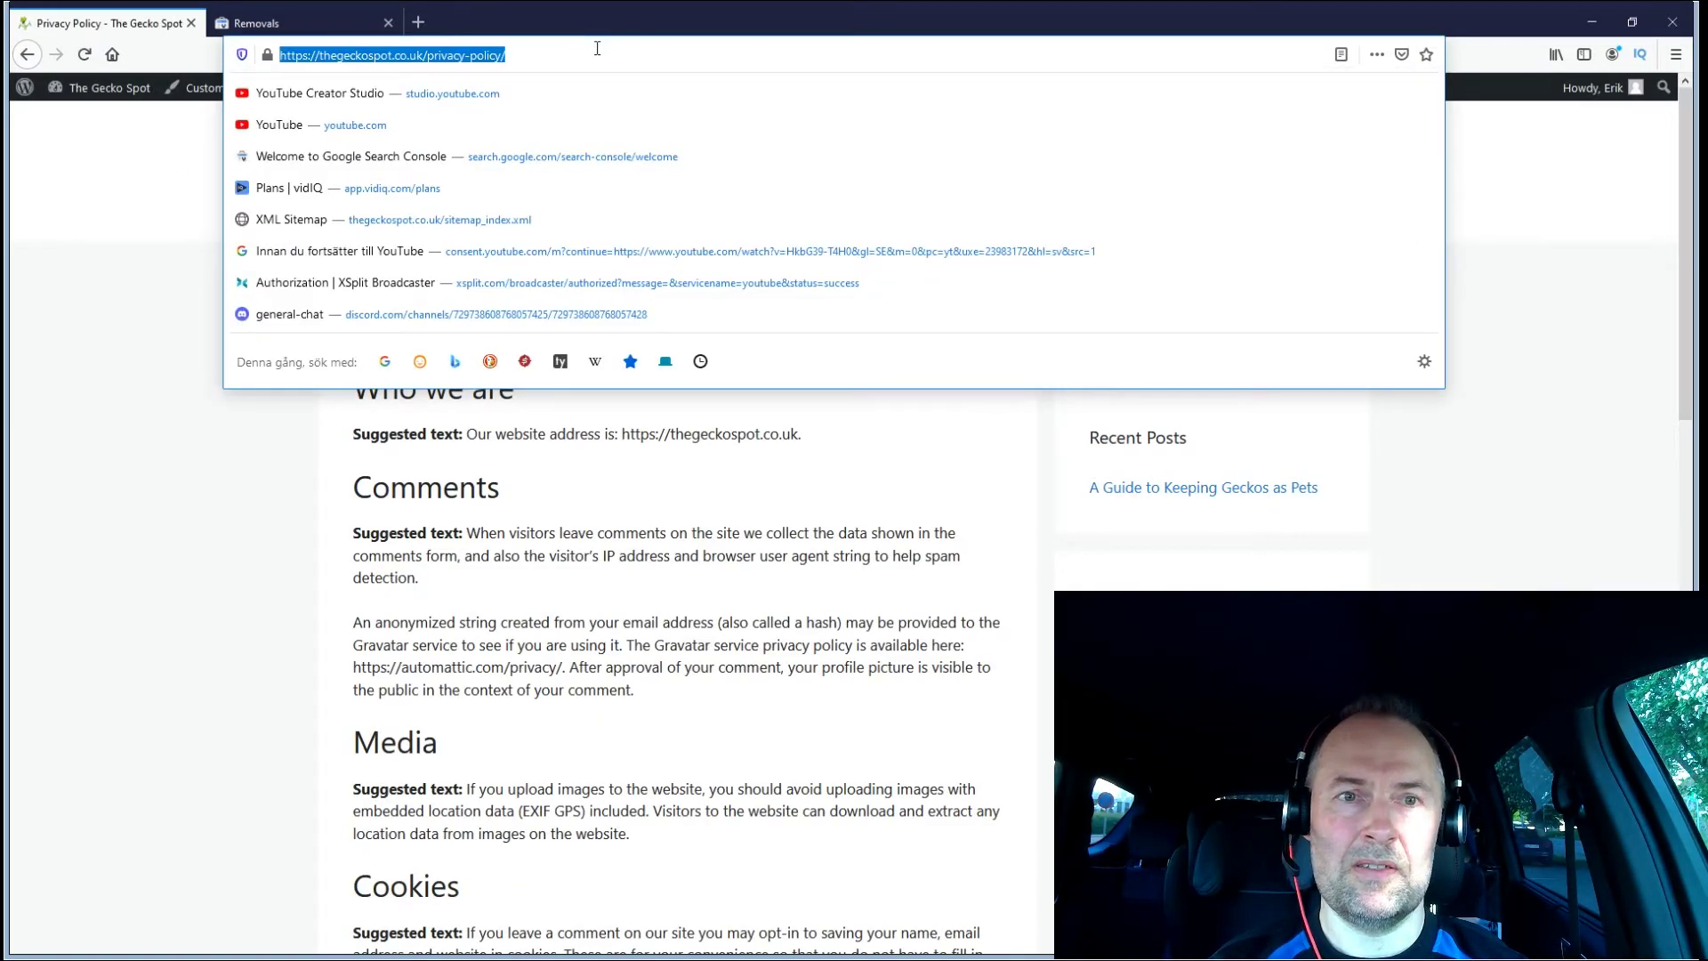
left_click(289, 19)
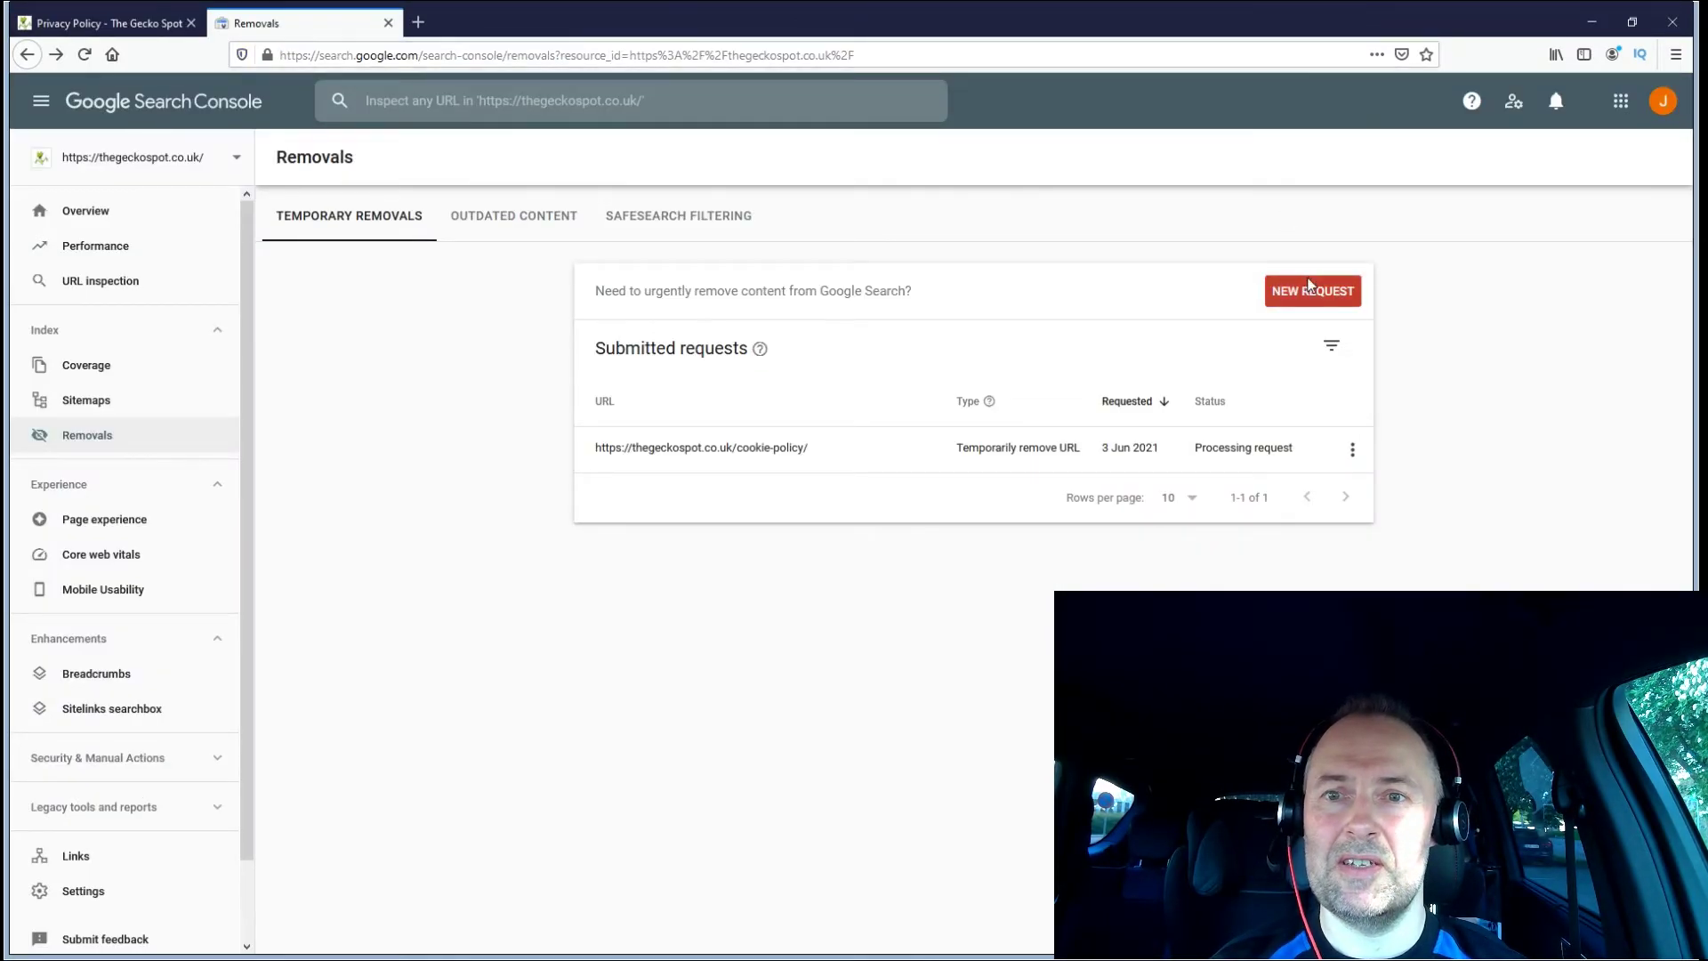
left_click(1309, 285)
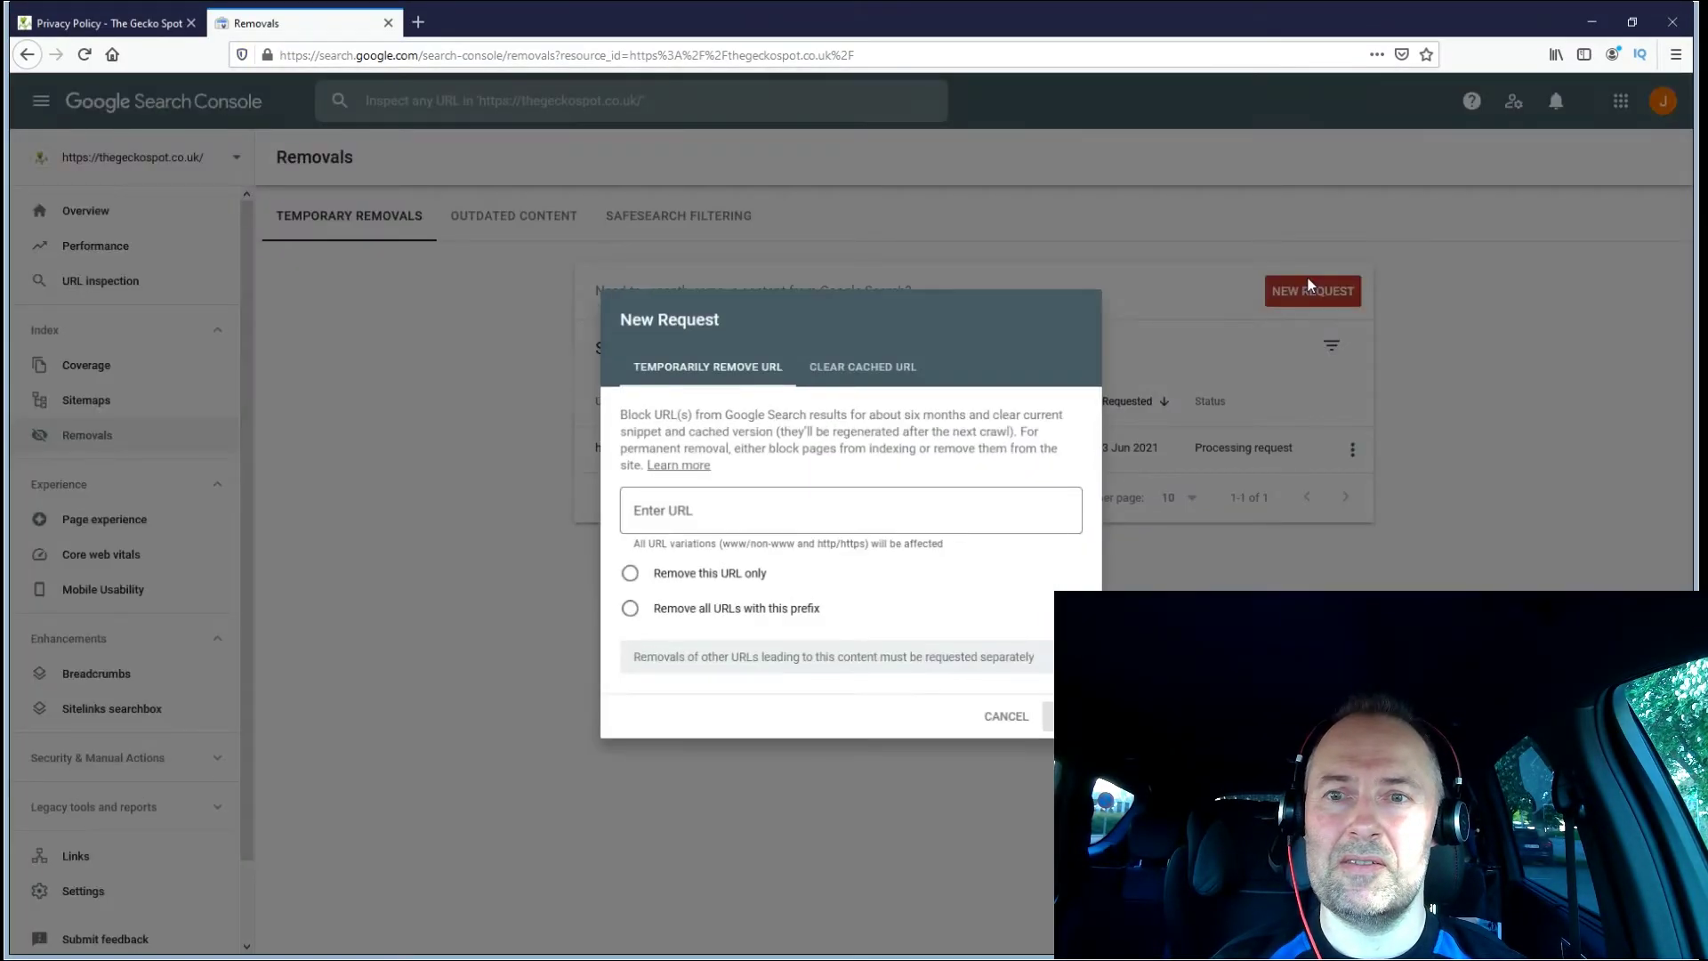
left_click(855, 516)
key("ctrl+v")
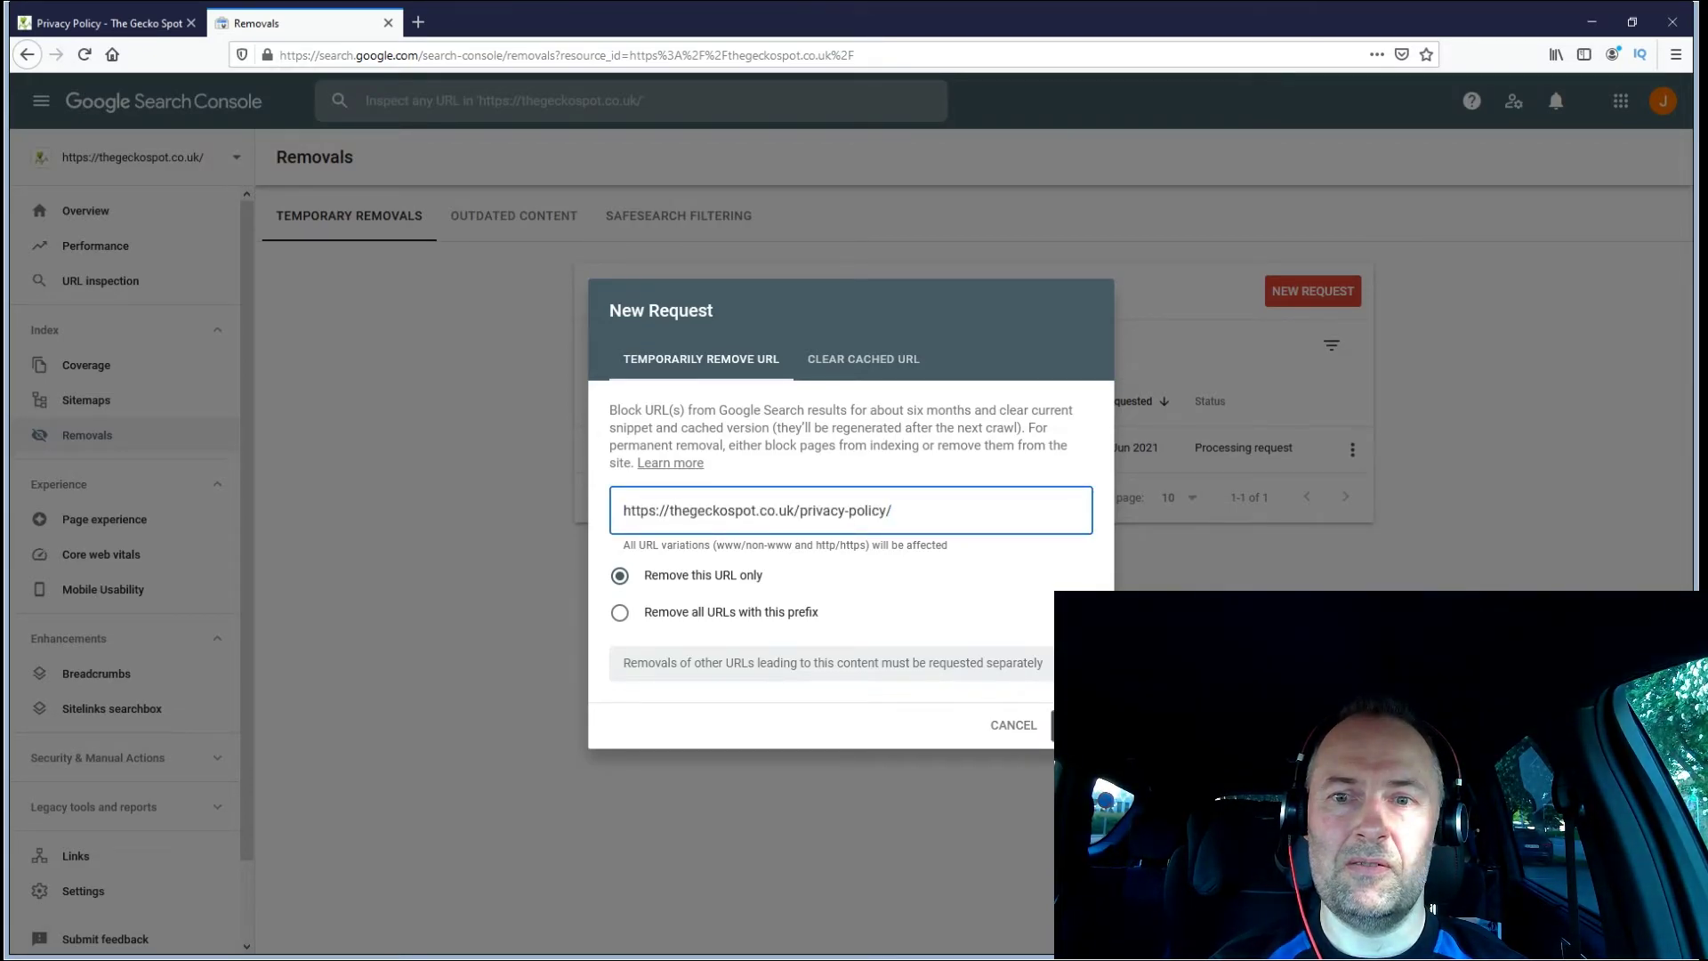
key("Return")
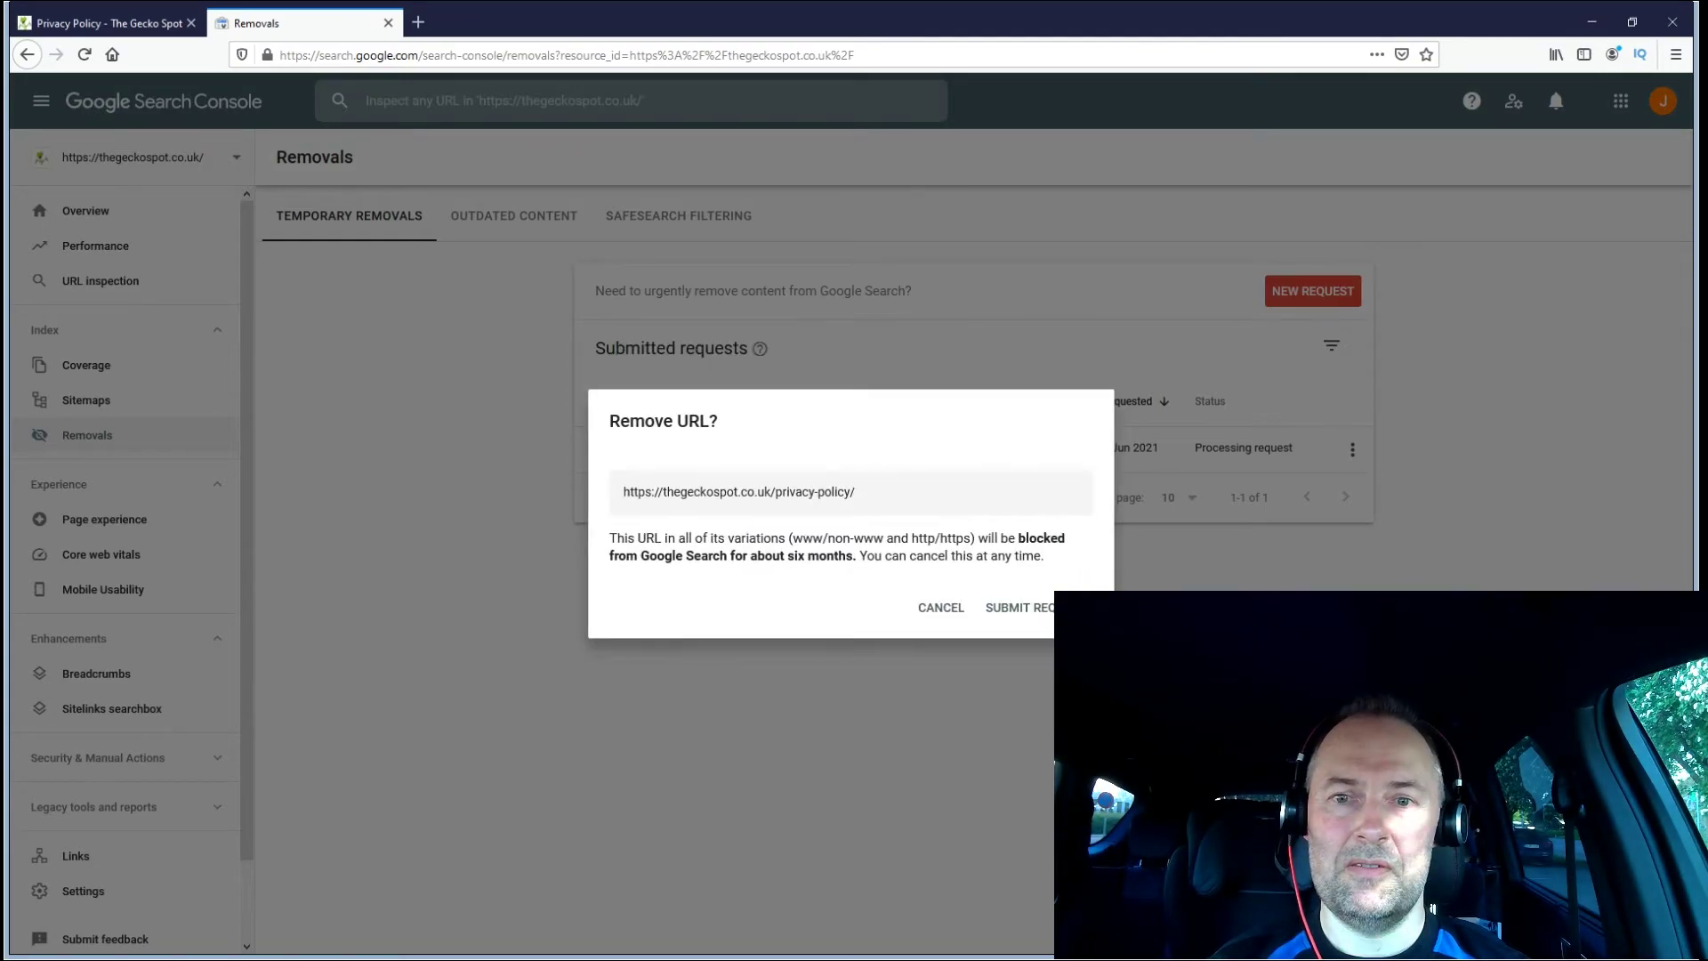
left_click(1032, 607)
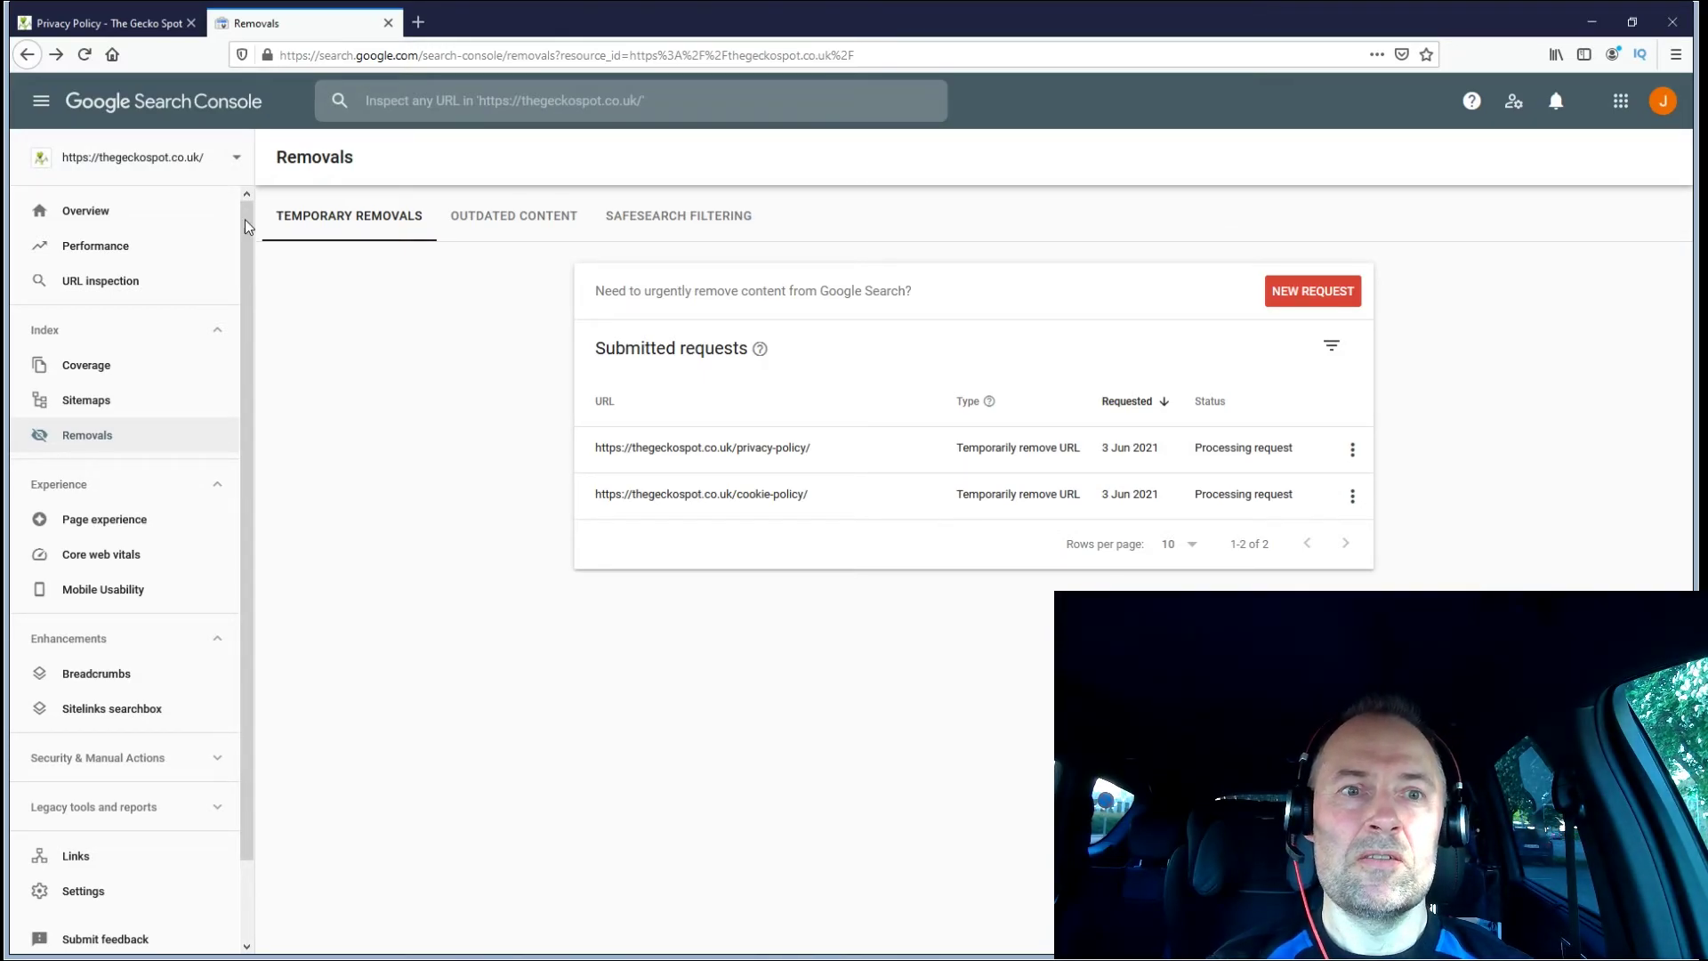
Move the site tab's history back to the WordPress admin Pages list
left_click(91, 198)
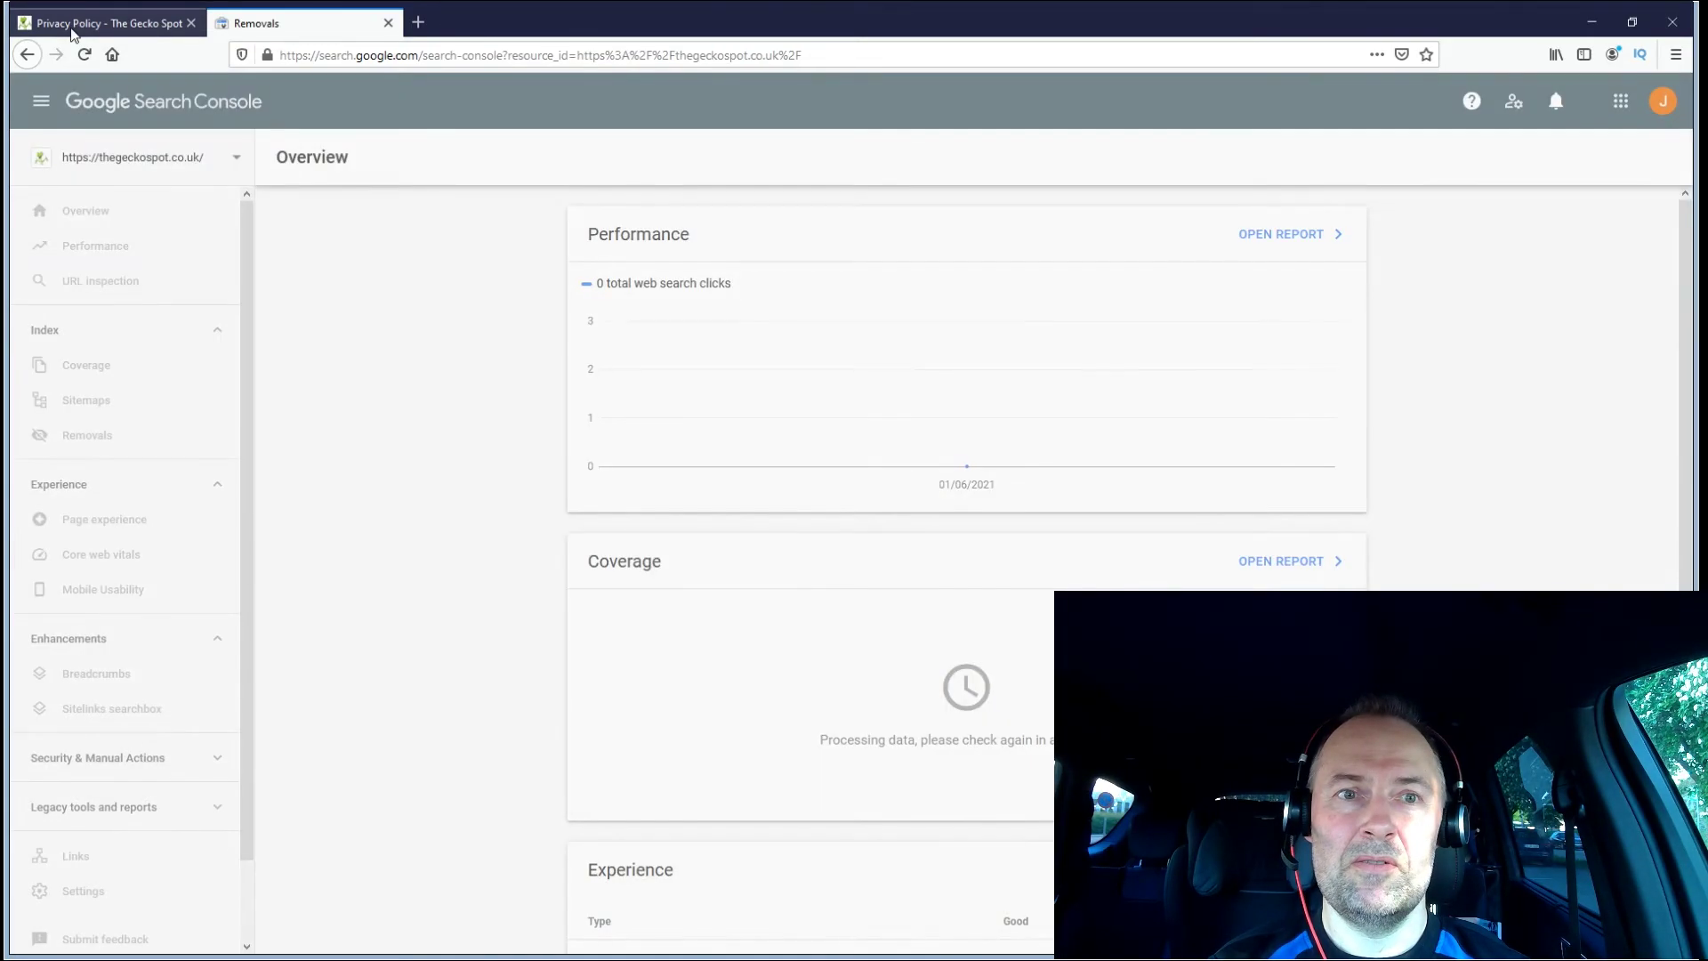
left_click(73, 32)
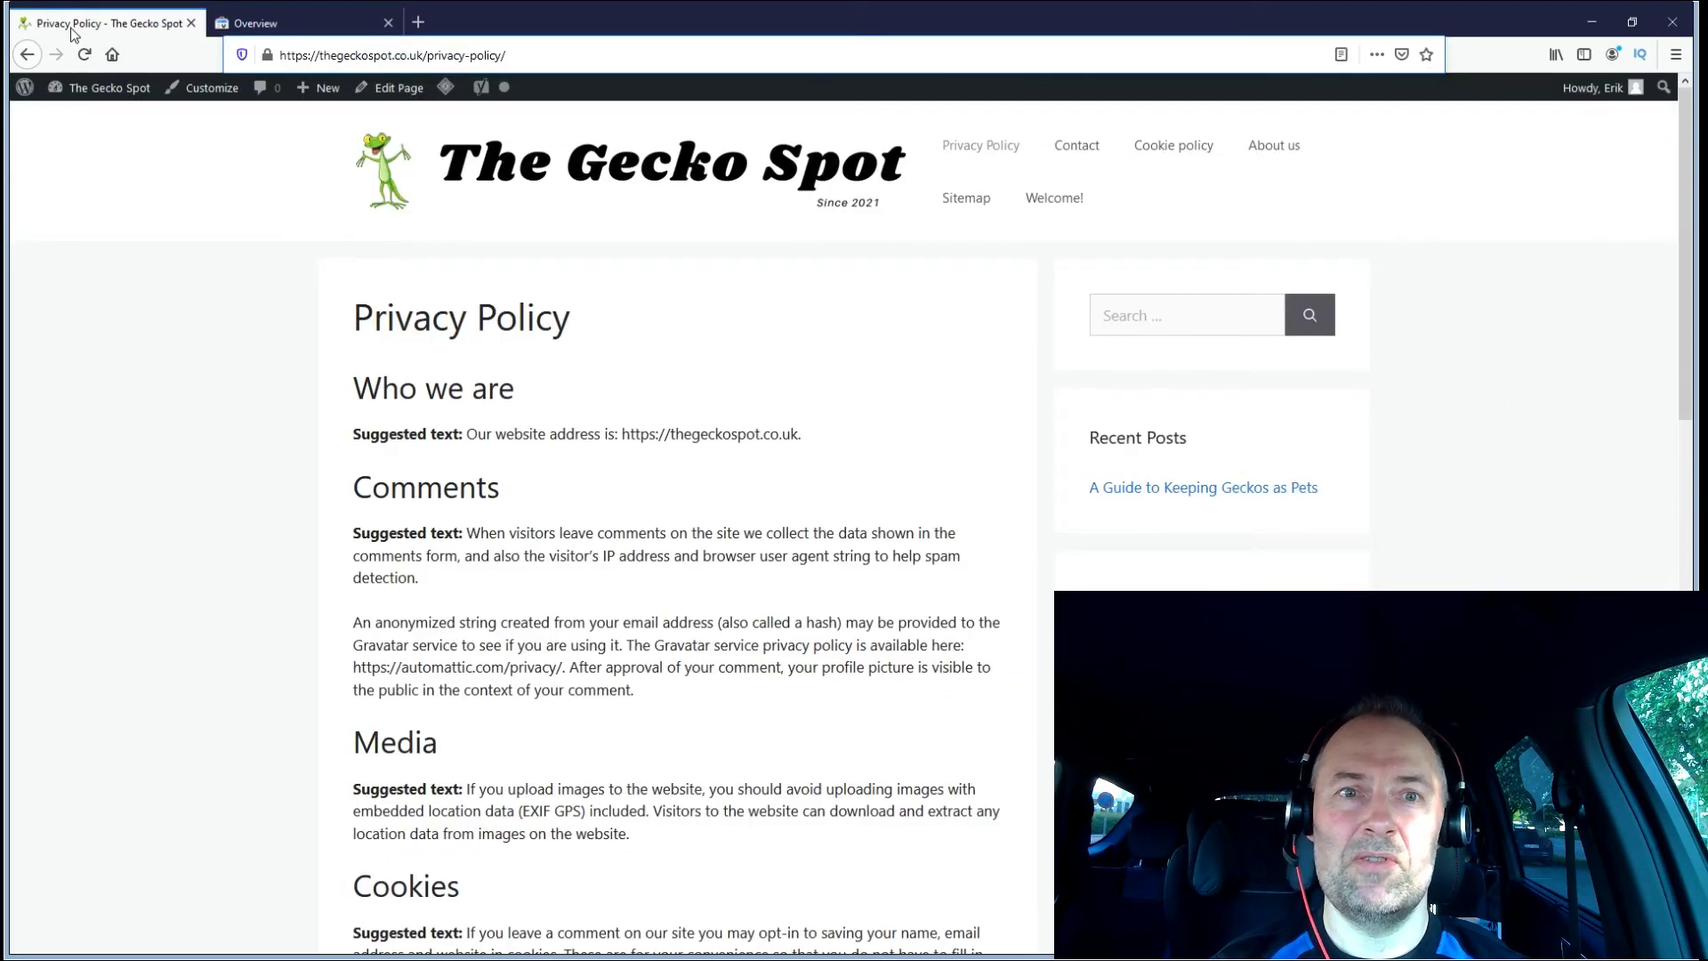
left_click(28, 55)
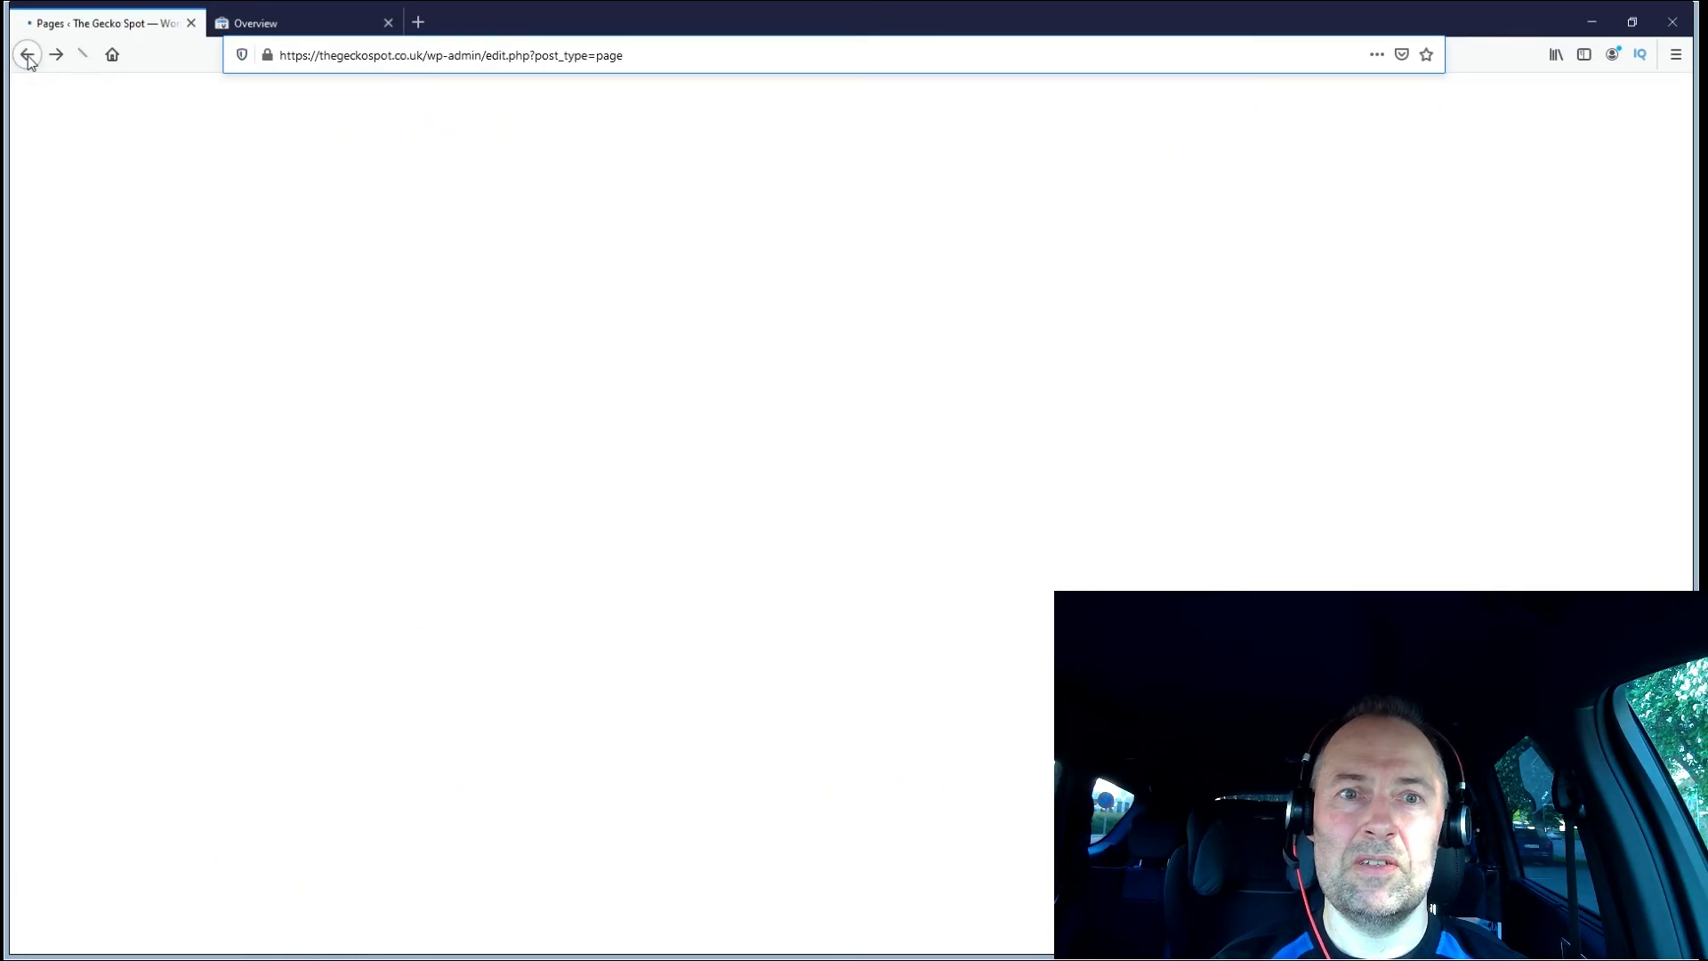
left_click(27, 55)
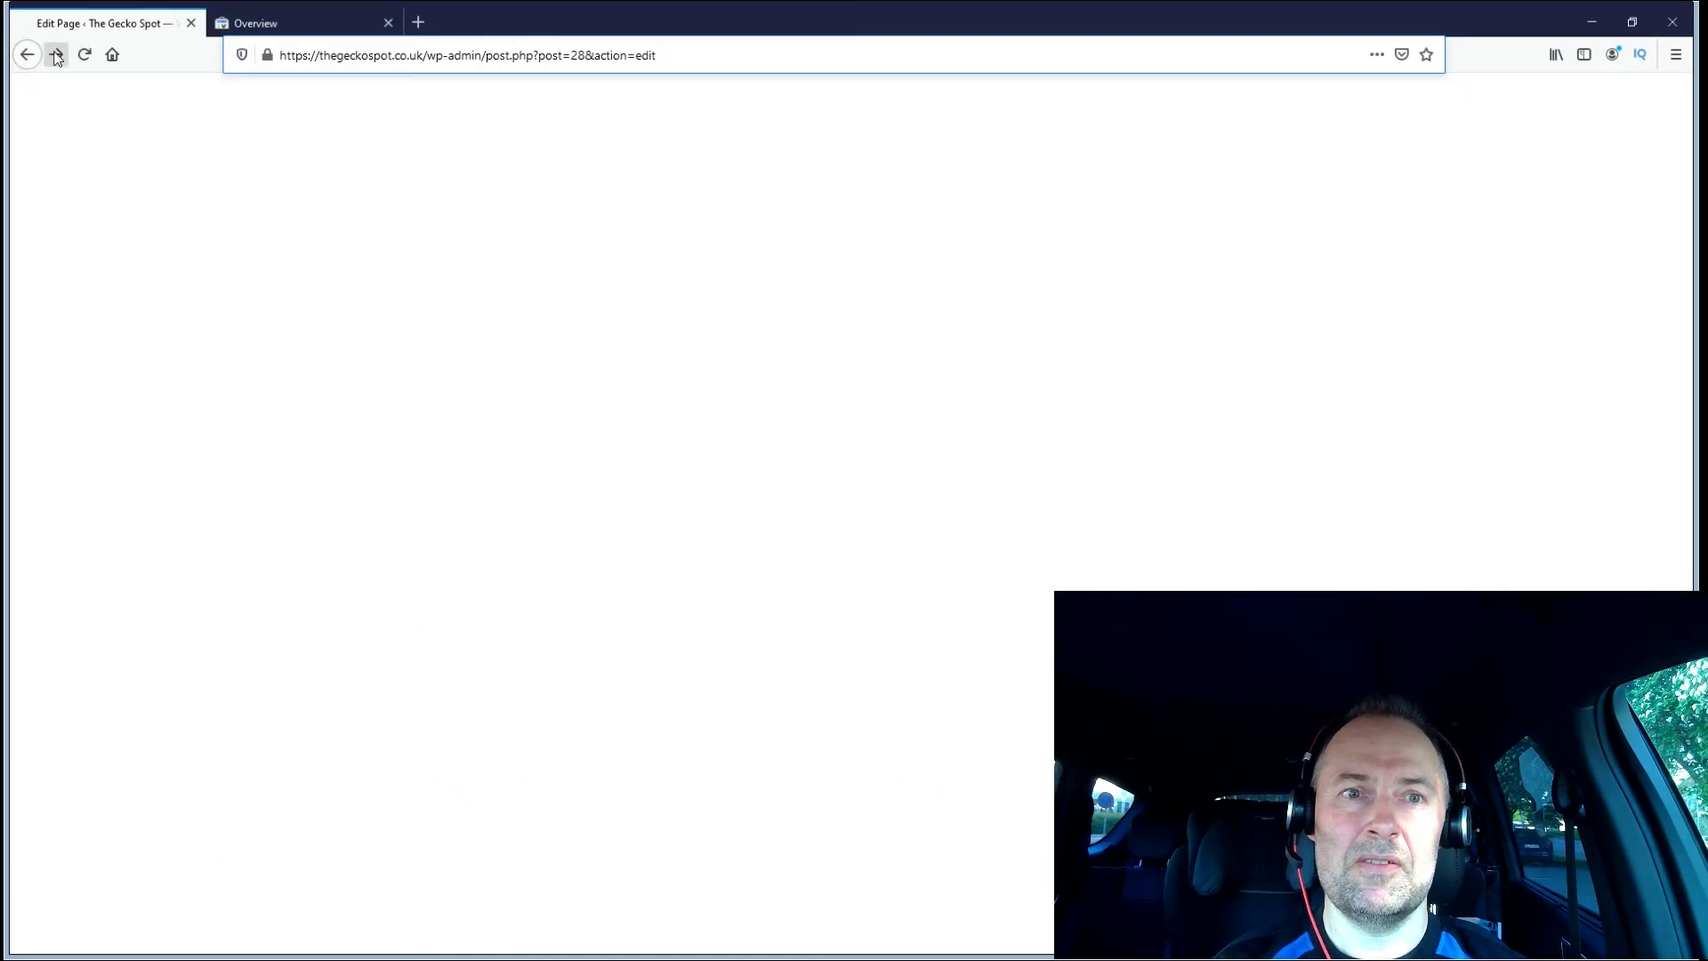
left_click(56, 55)
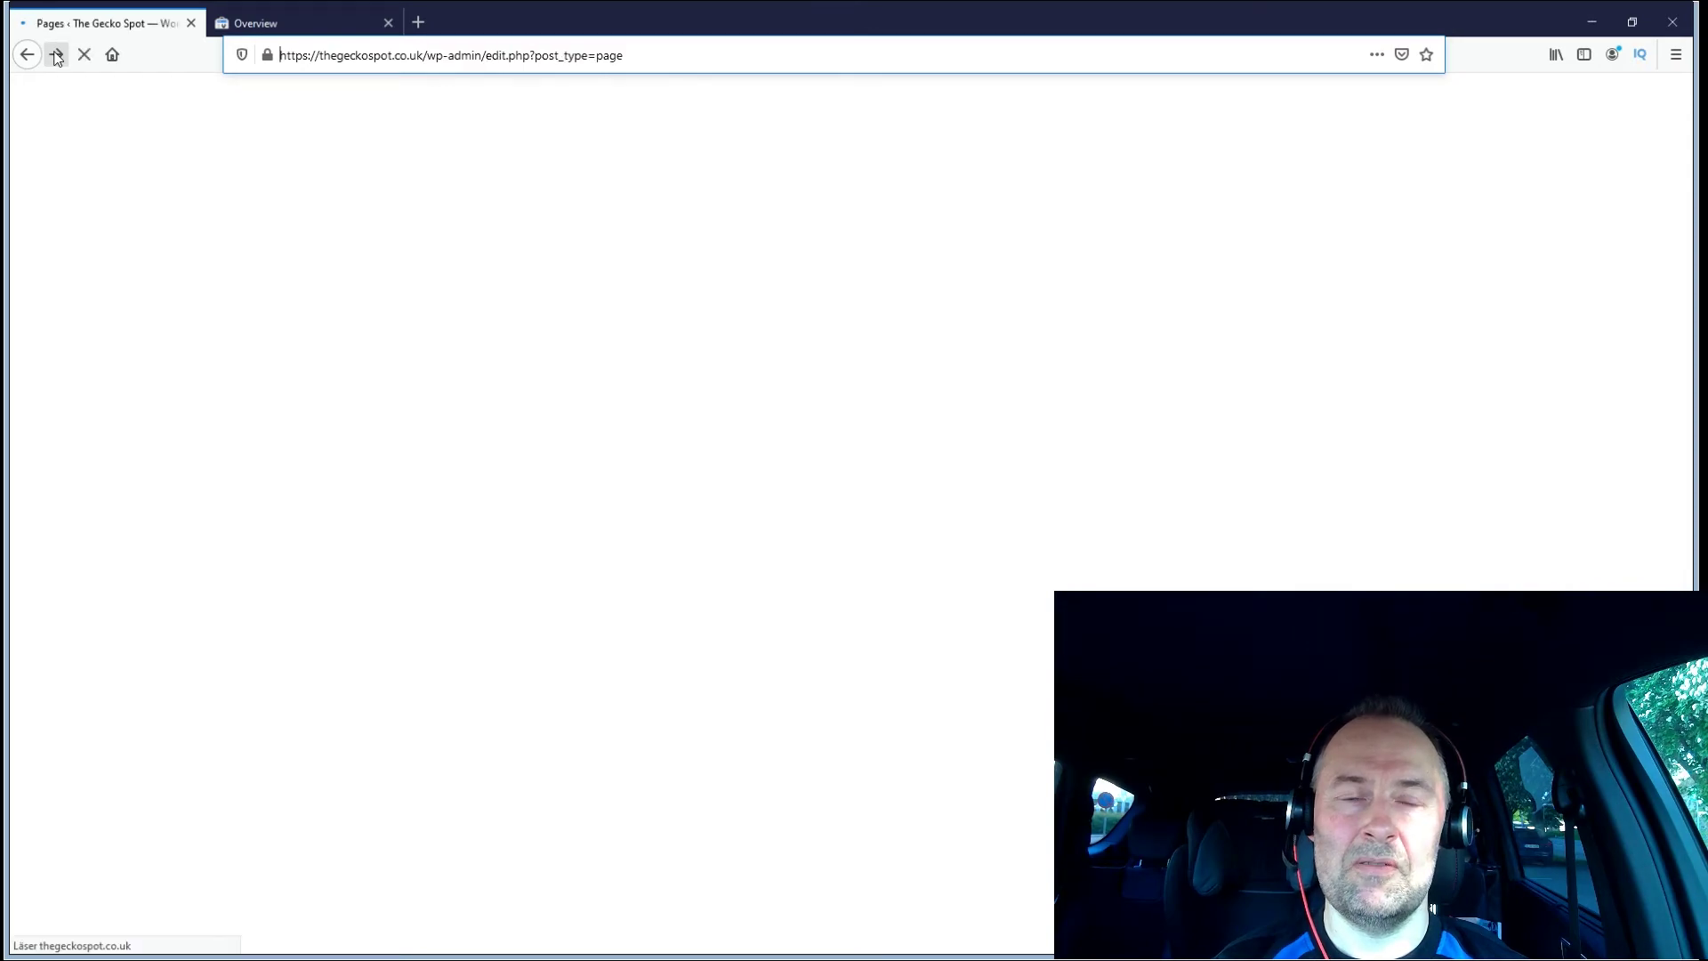